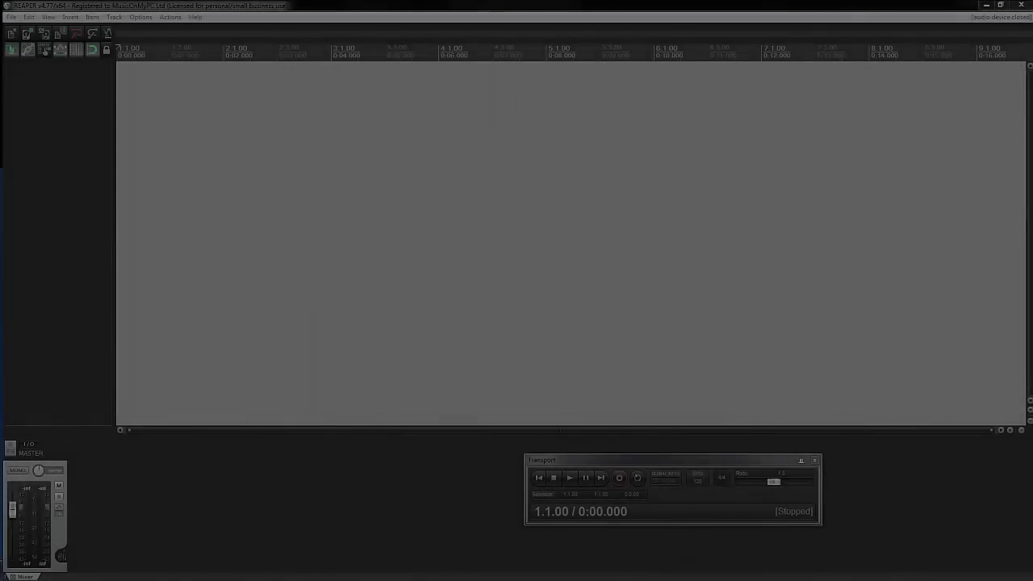
Show the virtual MIDI keyboard and test it by playing C2
click(48, 18)
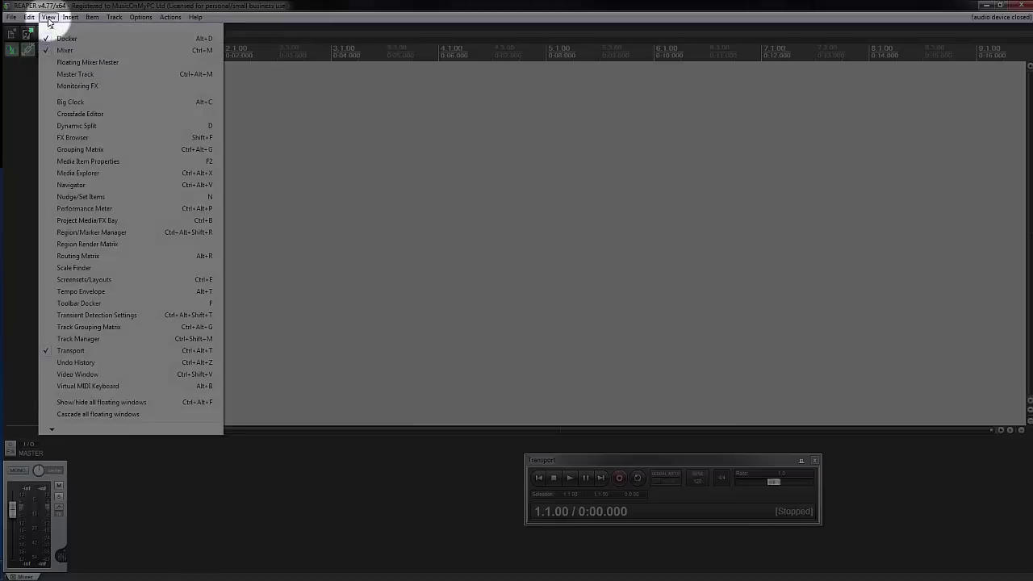
click(78, 387)
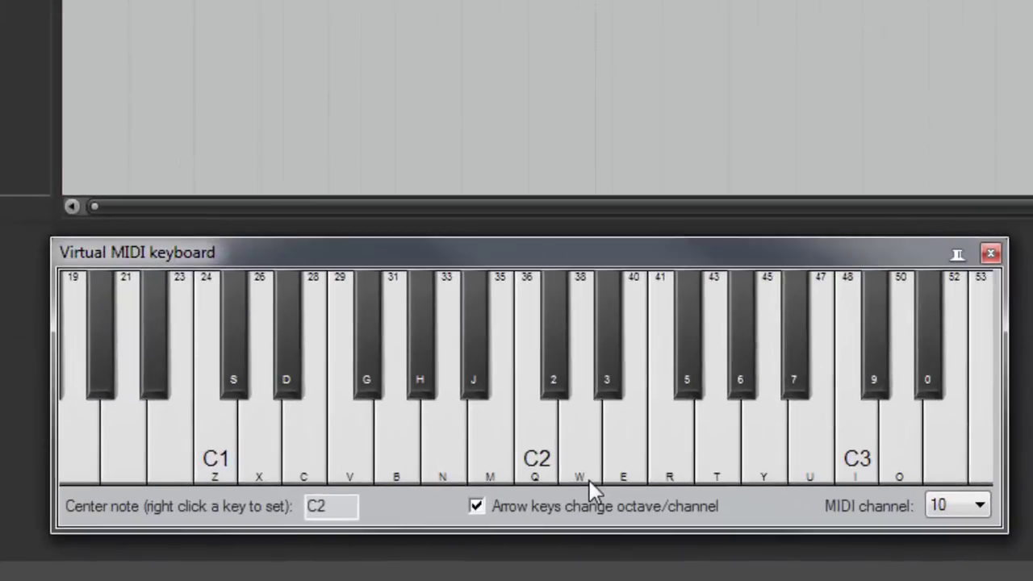
click(537, 462)
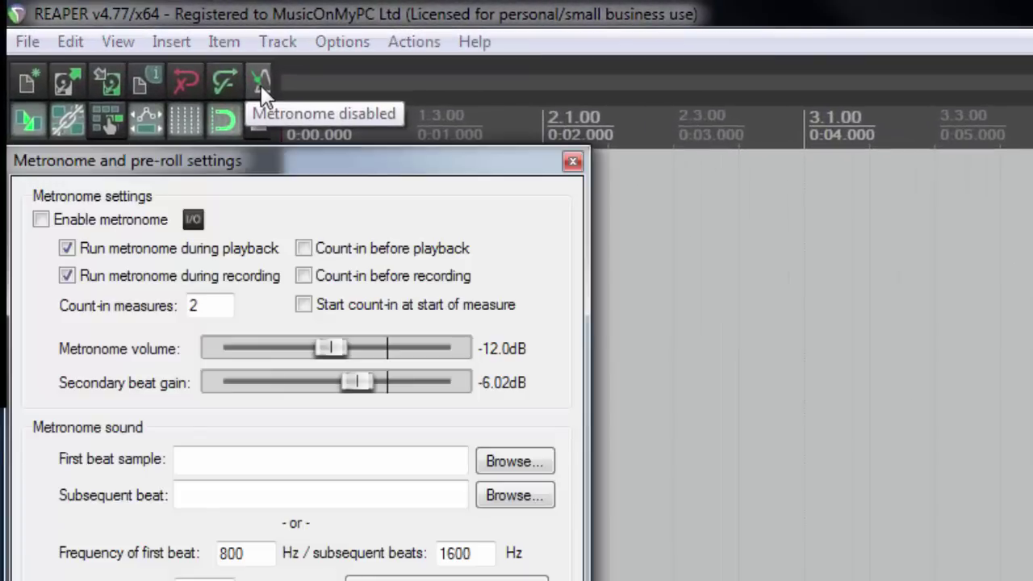
Enable count-in before recording, disable the playback click, and switch the metronome on
click(306, 281)
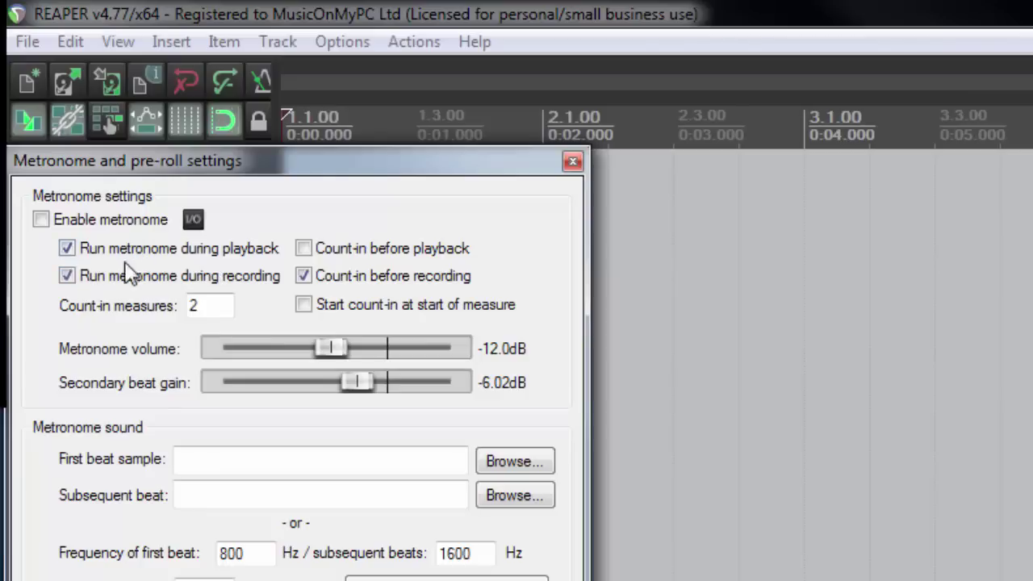
click(67, 249)
click(573, 163)
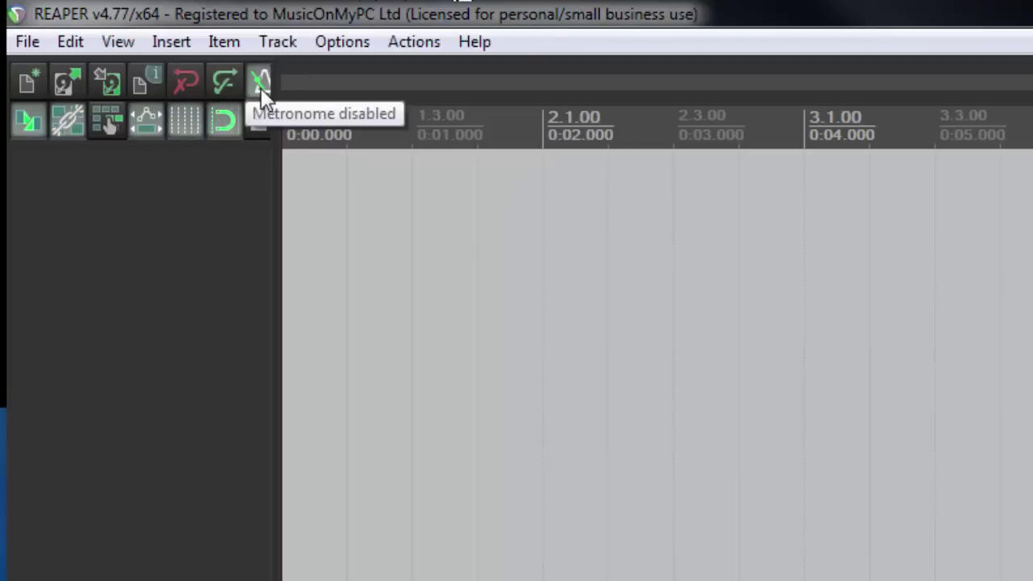
click(259, 84)
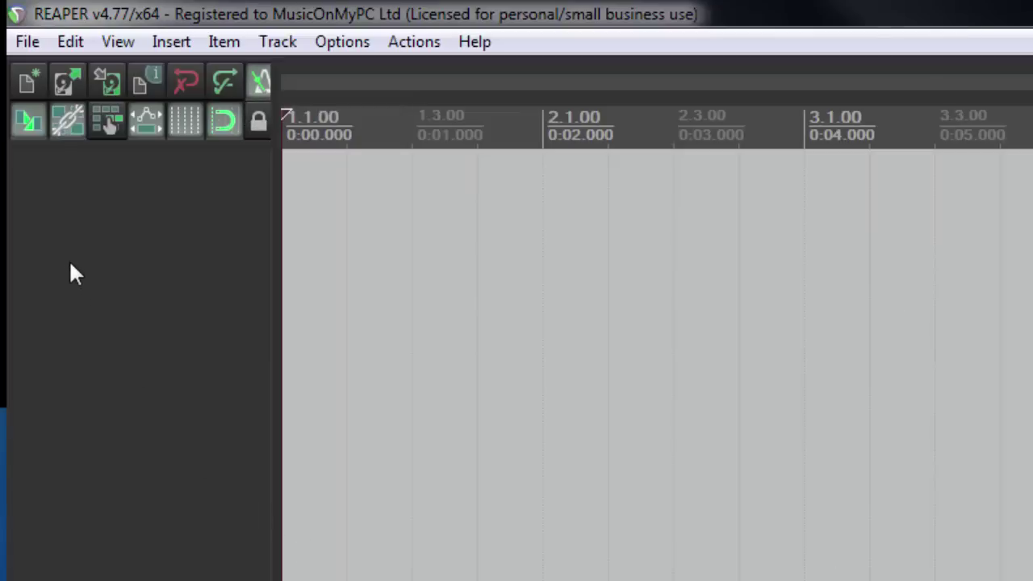
Add a new DXi: Cakewalk TTS-1 instrument track and confirm Part 10 uses the Standard Set kit
click(174, 42)
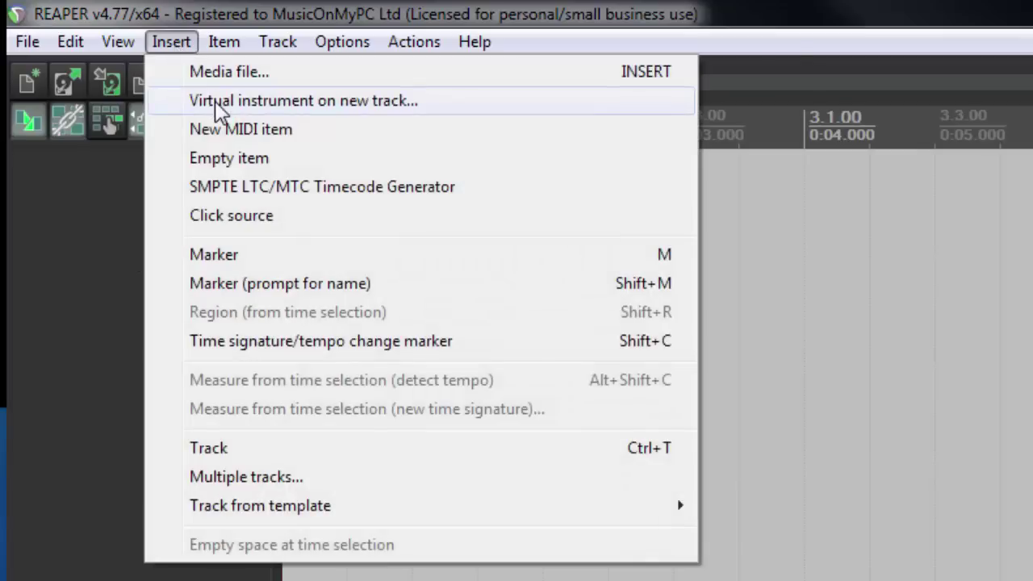
click(216, 103)
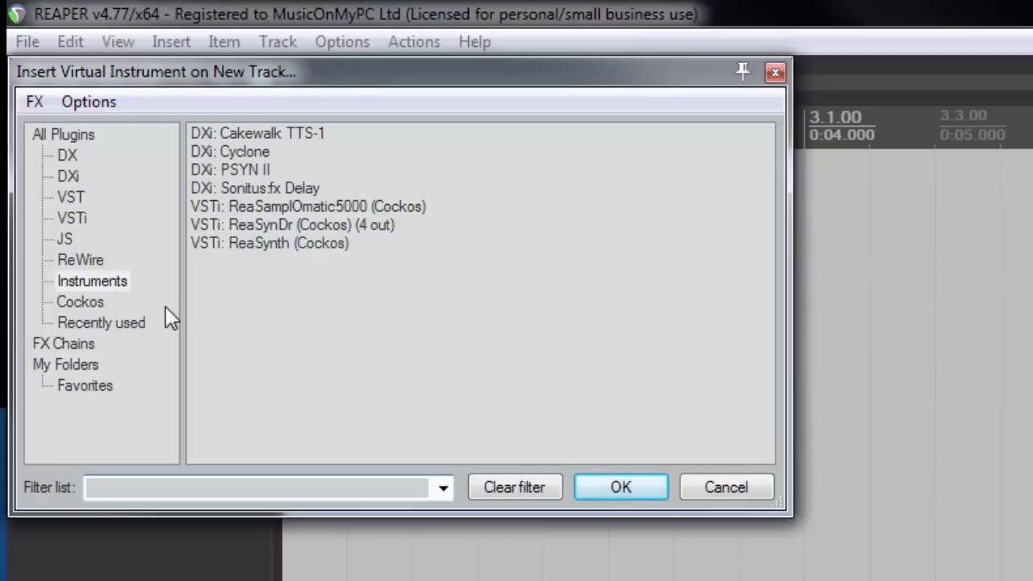
click(256, 137)
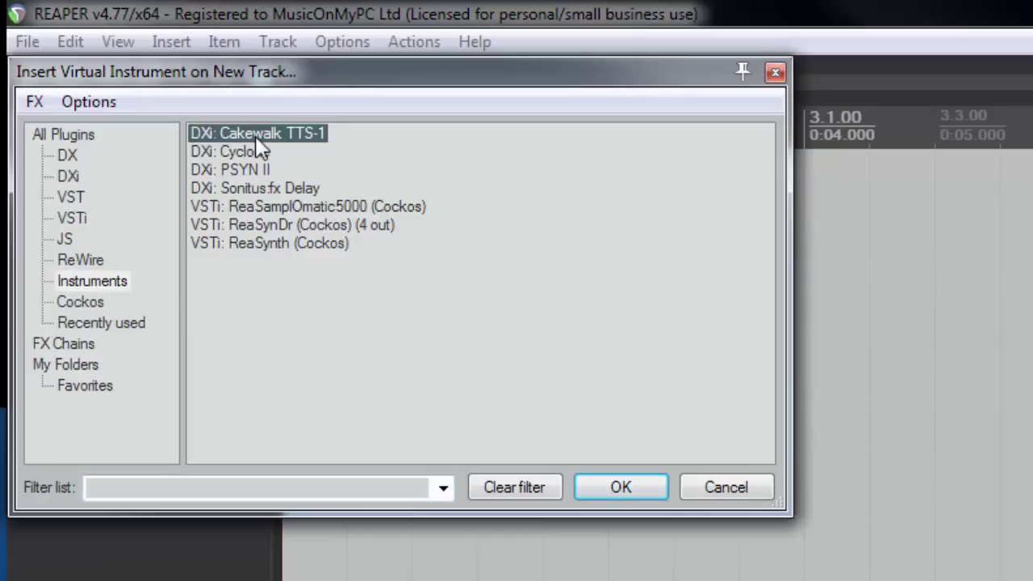
click(614, 488)
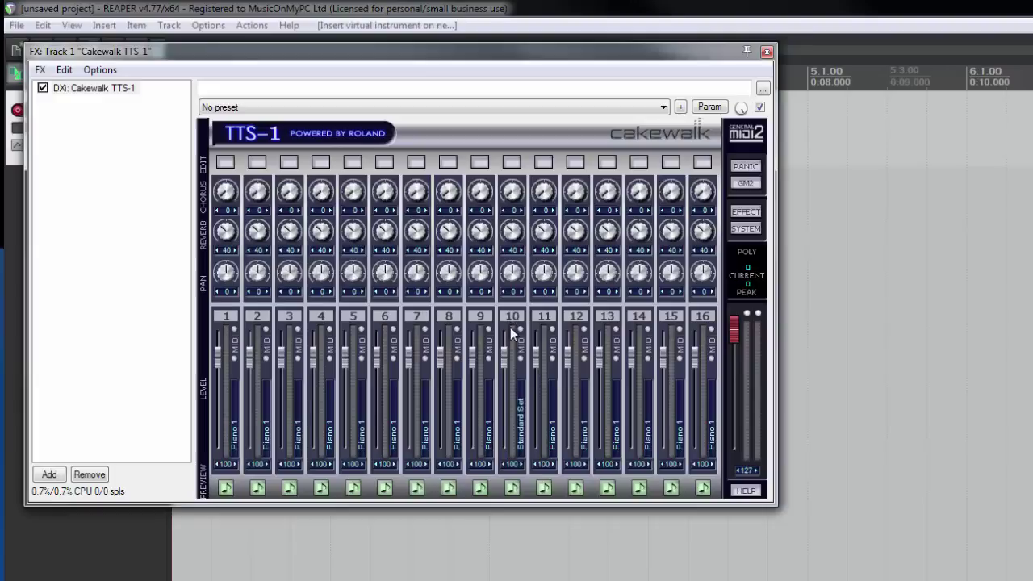
click(513, 164)
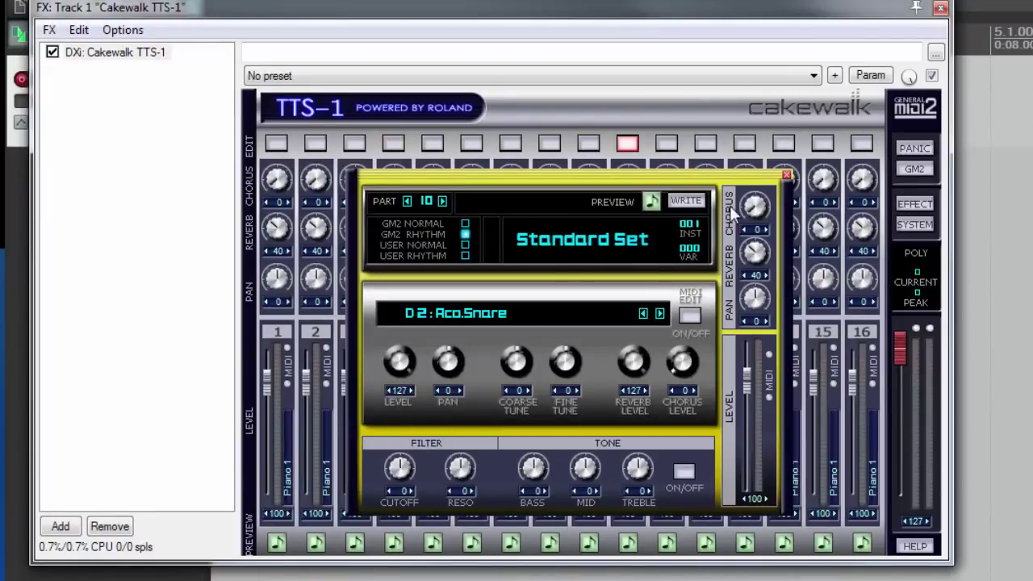
key(Escape)
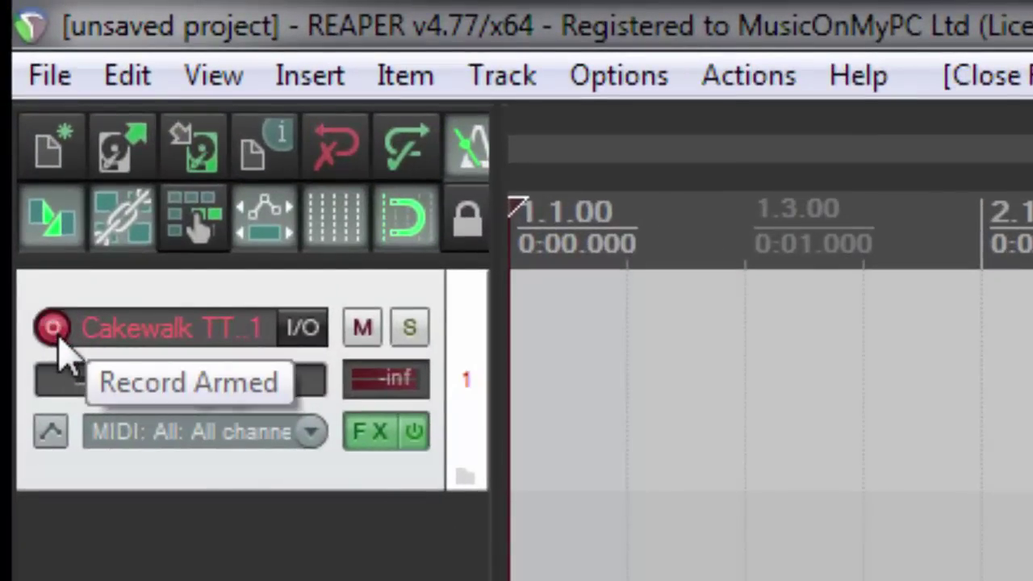
Change the TTS-1 track's record-arm mode to Record: MIDI overdub
right_click(51, 329)
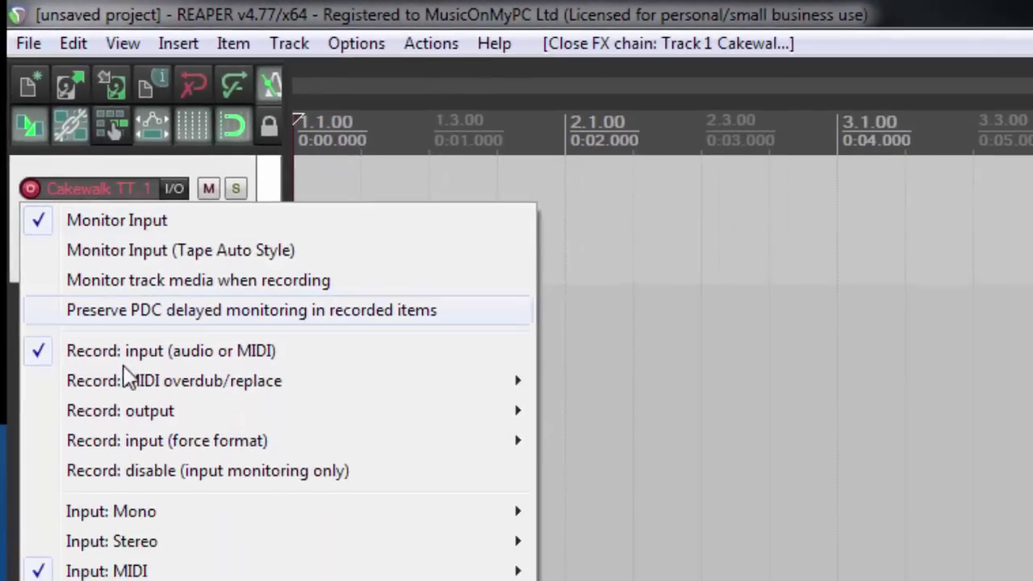
mouse_move(390, 390)
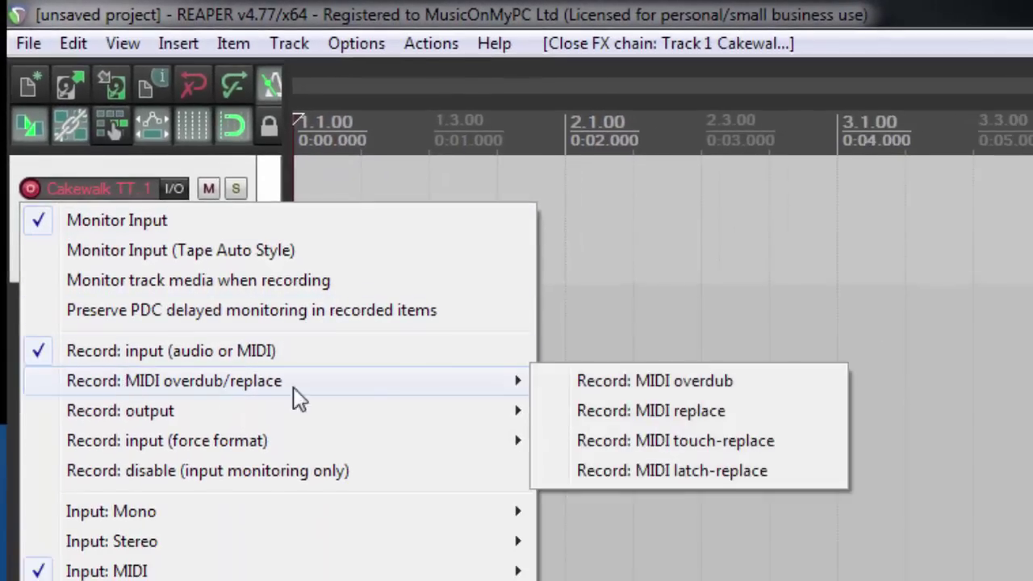
click(648, 393)
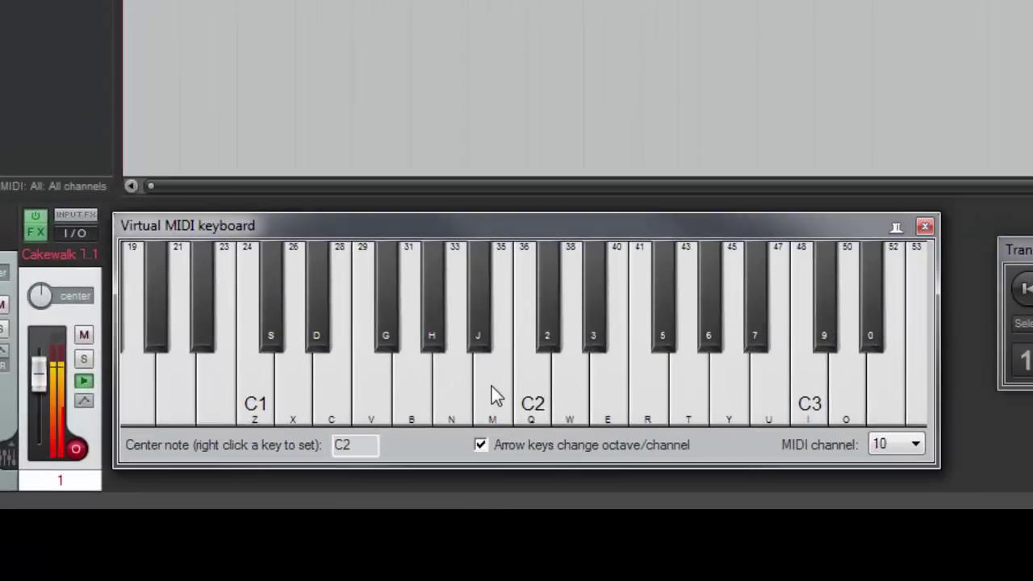
click(530, 386)
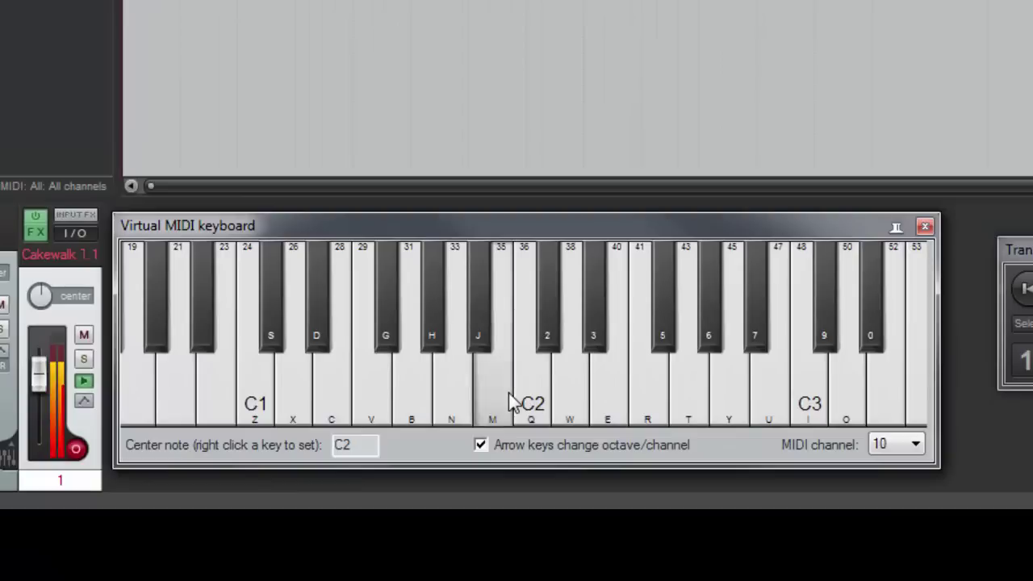
click(509, 392)
click(543, 386)
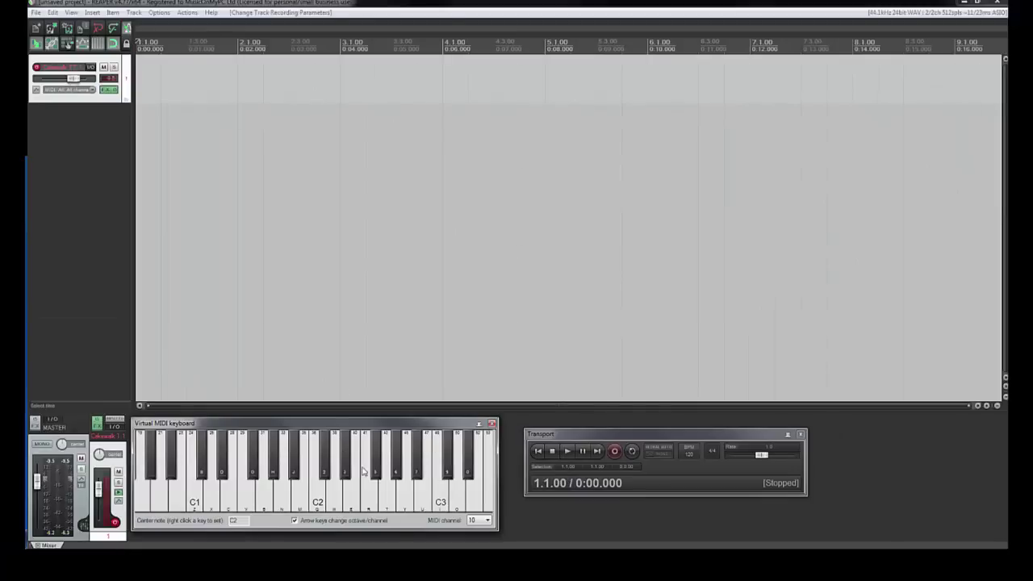
key(m)
key(m)
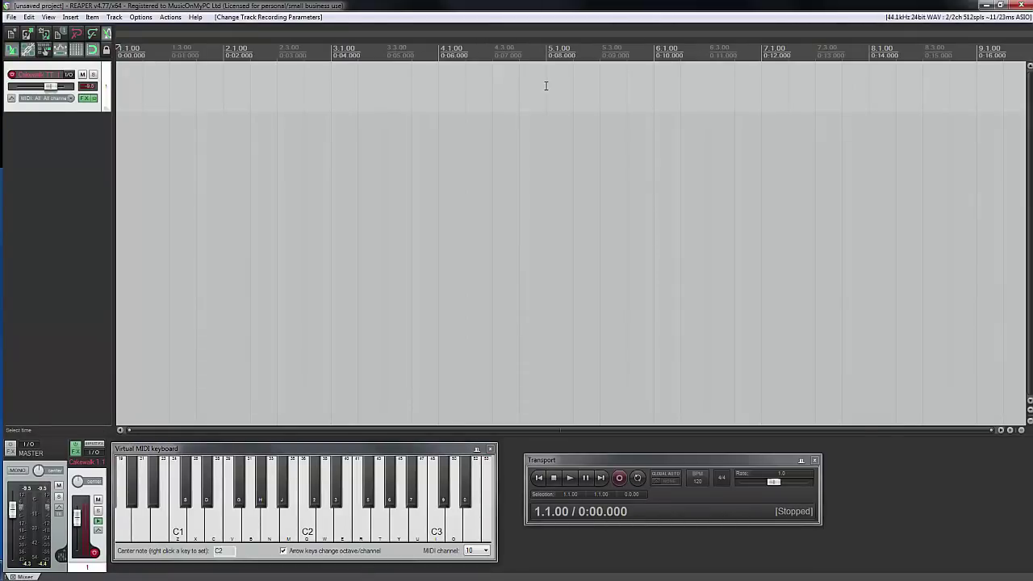
Select 1.1.00 to 5.1.00 as the time range and nudge the Transport window up-left
drag(546, 86, 117, 87)
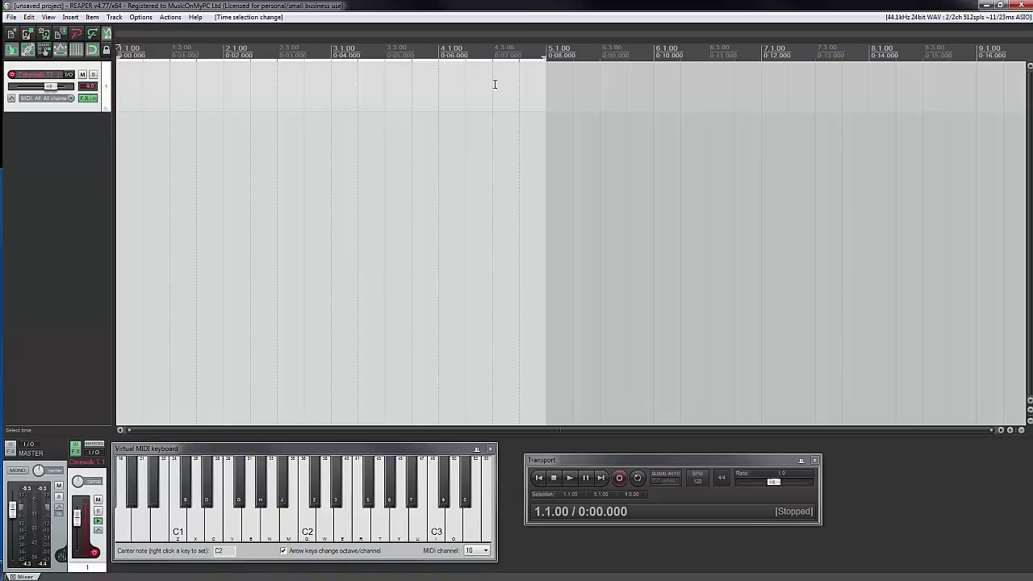
drag(668, 511, 661, 501)
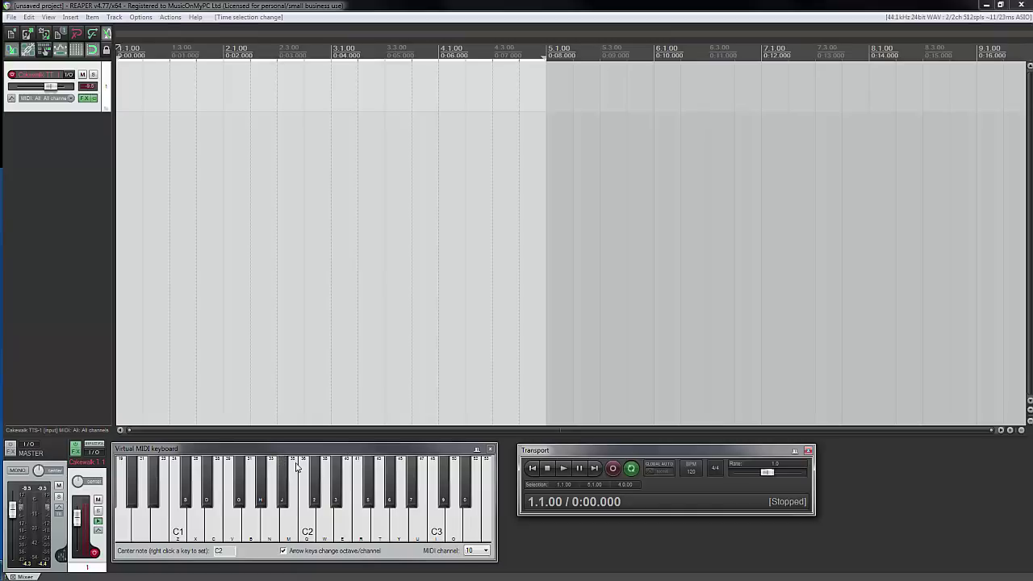
Record four bars of drum hits on the TTS-1 track after the count-in, then stop
click(614, 469)
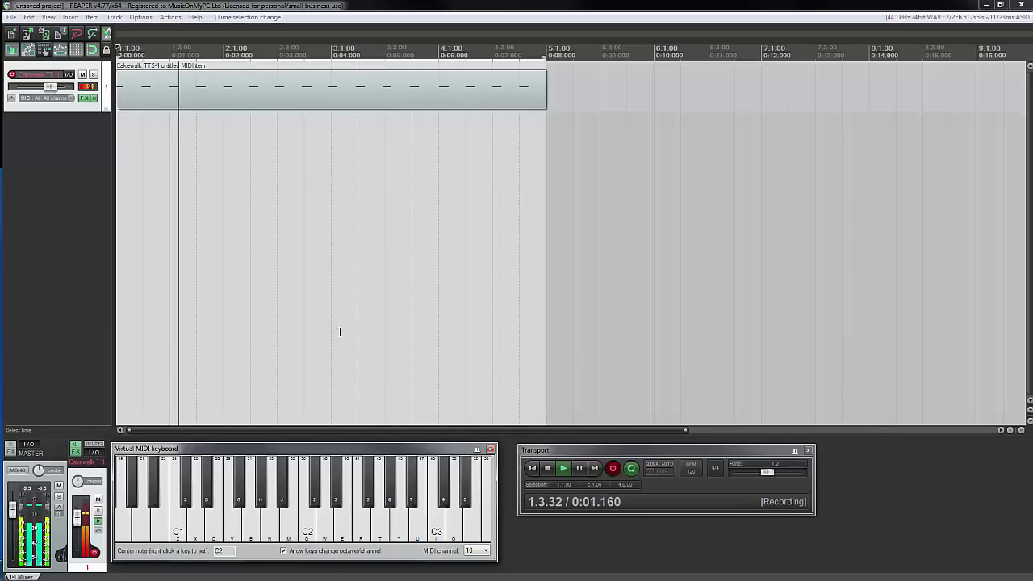
click(548, 468)
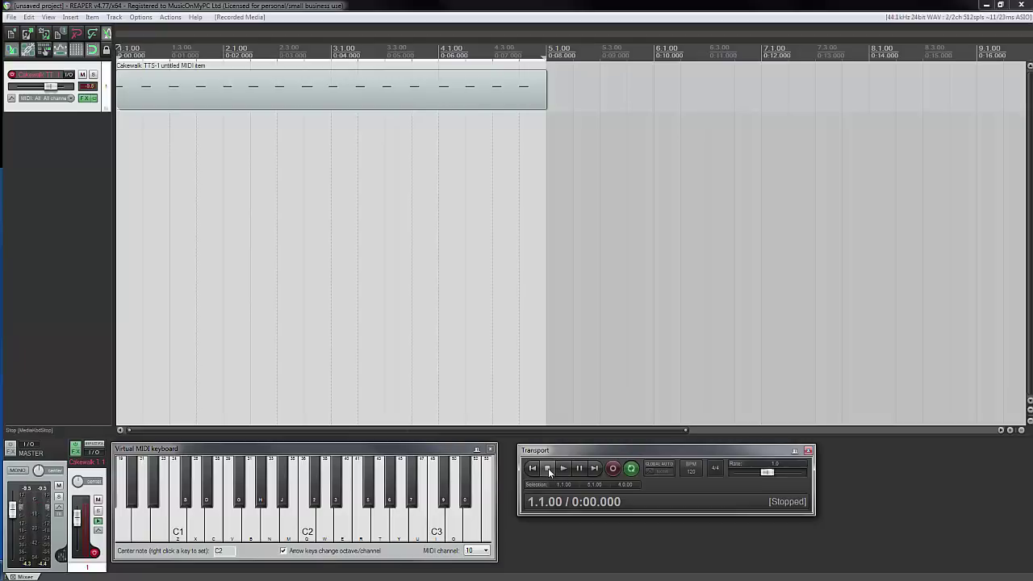
Open the recorded MIDI item in the MIDI editor and zoom it in horizontally
click(229, 94)
double_click(230, 95)
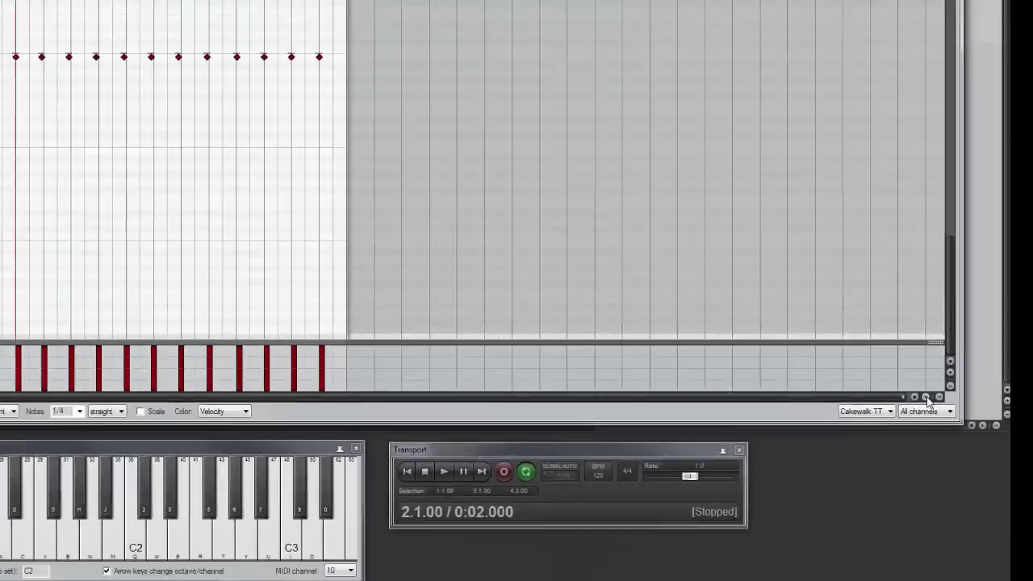
click(803, 273)
click(804, 273)
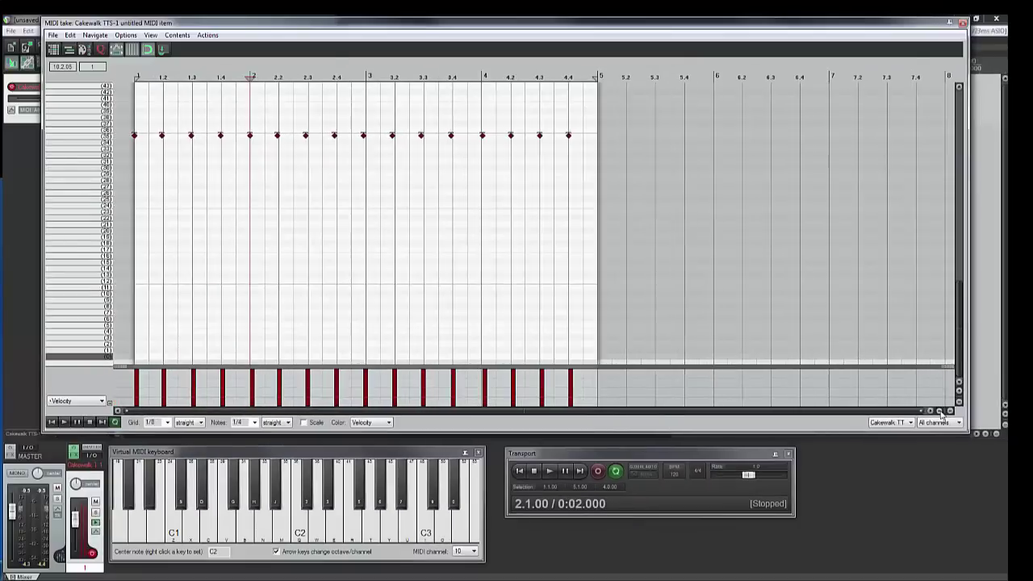
click(940, 411)
click(940, 410)
click(939, 411)
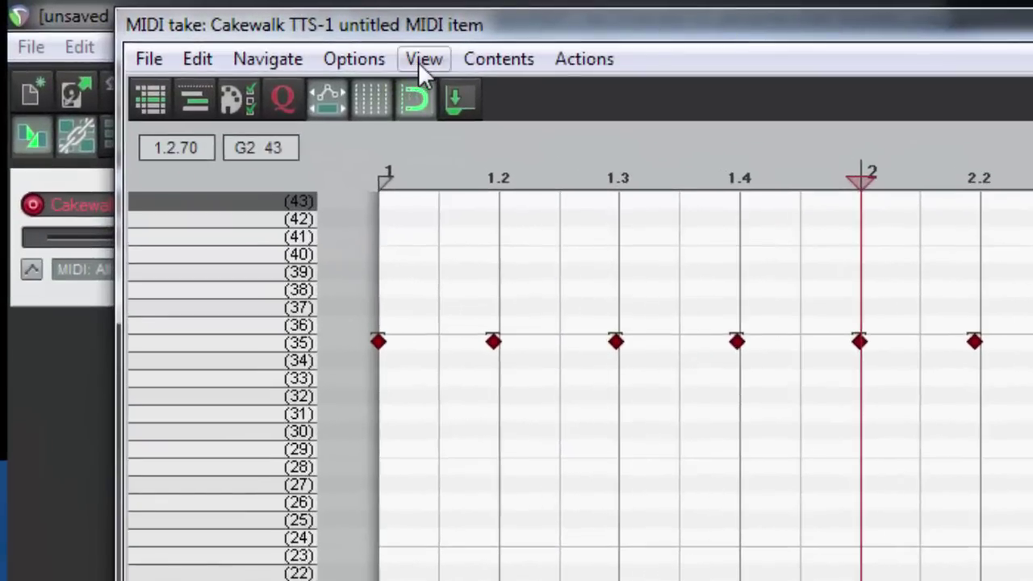
Keep piano roll notes displayed as Diamonds for drum mode
click(418, 62)
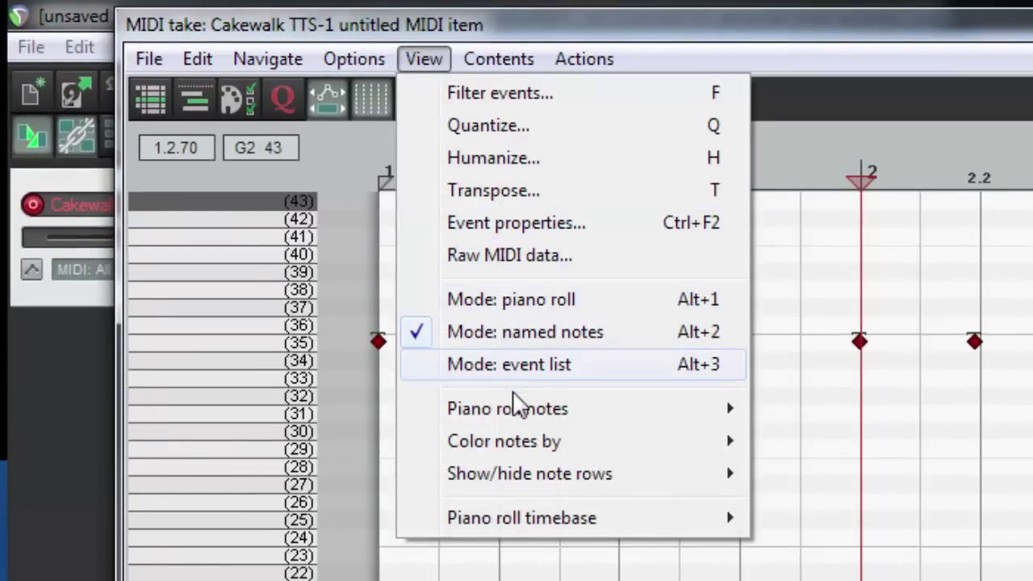
mouse_move(523, 413)
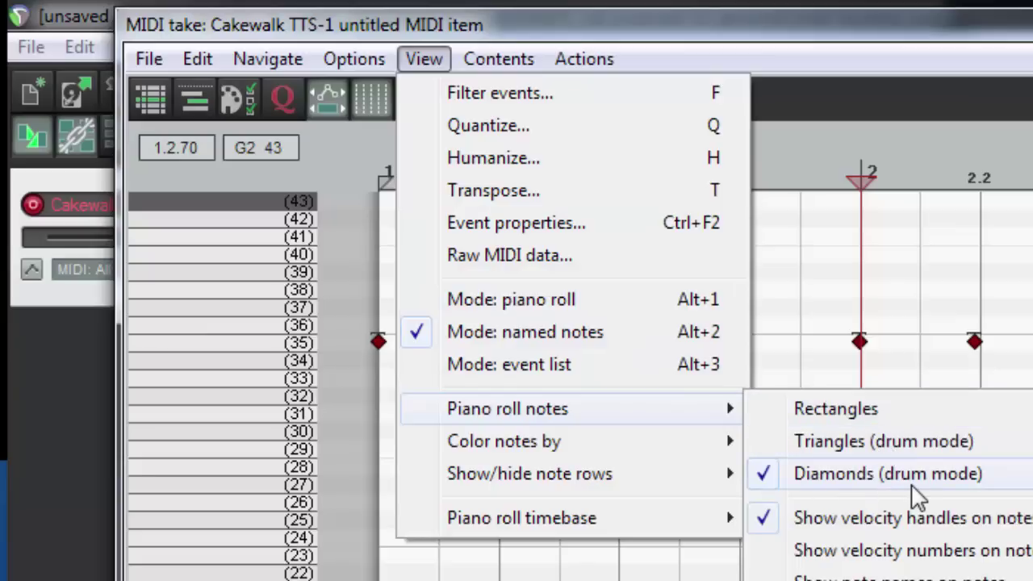
click(861, 260)
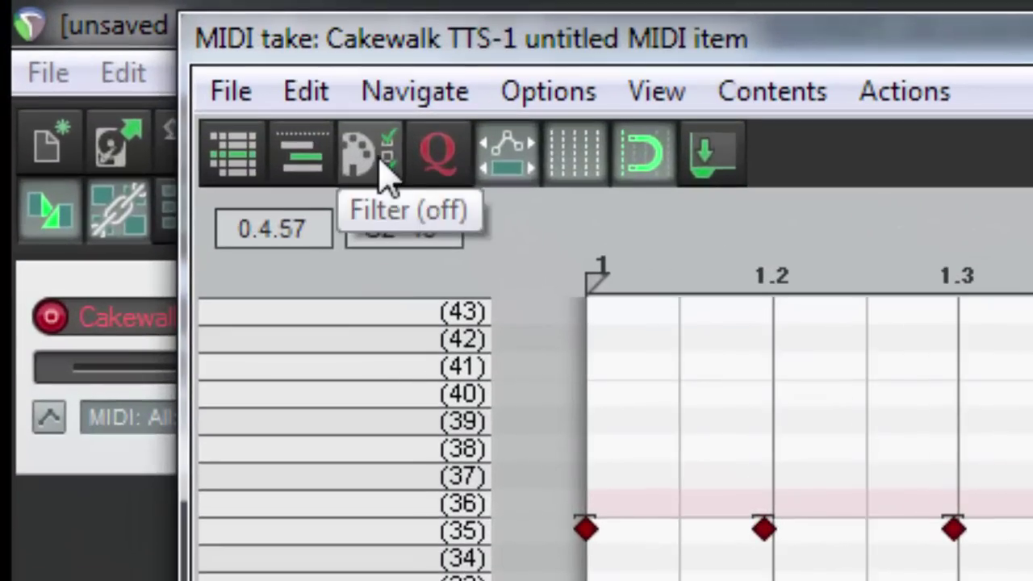
Set the event filter to channel 10 only, with new events drawn on channel 10
click(382, 172)
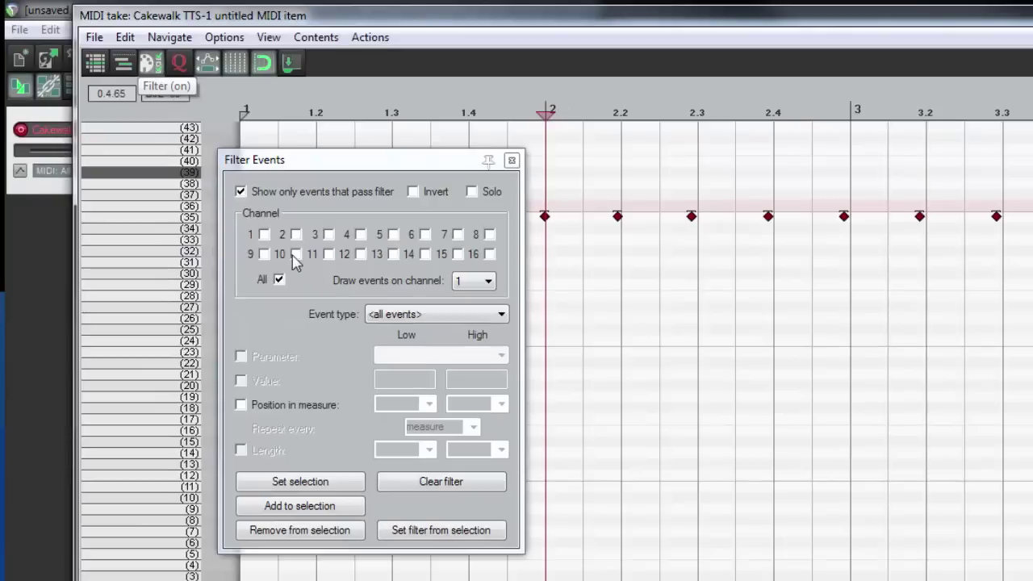
click(295, 254)
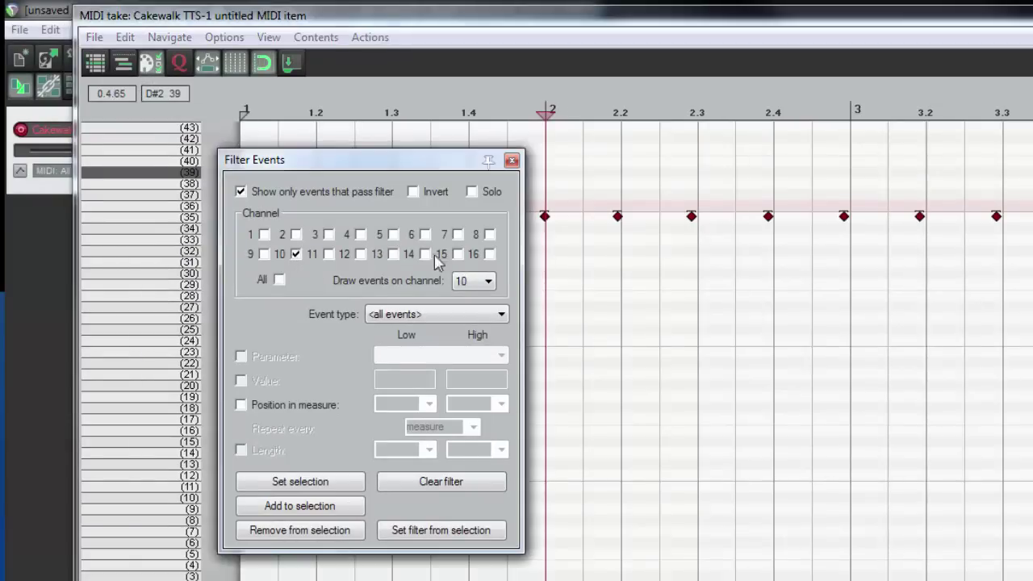
click(512, 160)
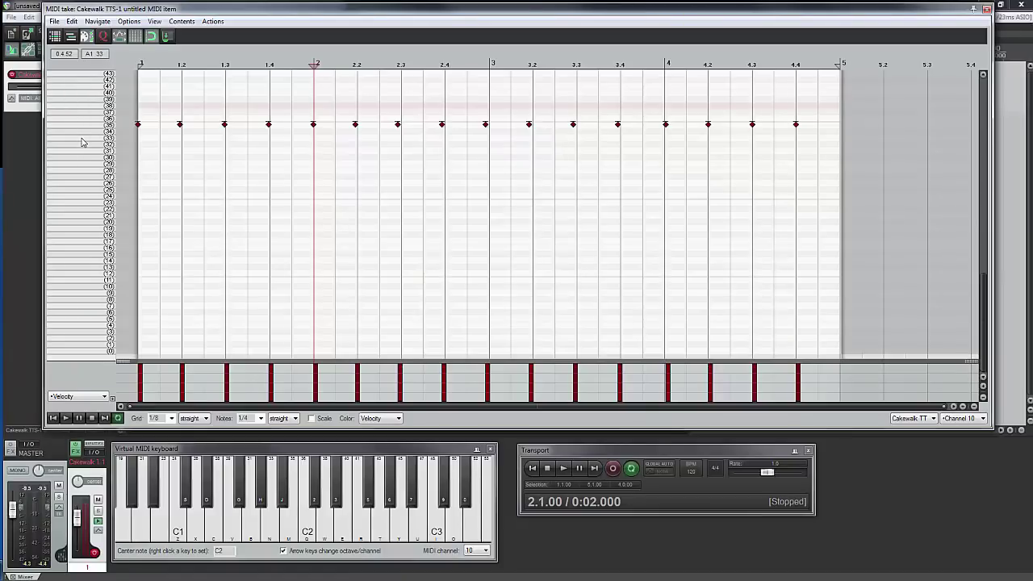
Audition notes 40 and 39, then load note names from GM2 Drum Map.txt
click(78, 90)
click(78, 91)
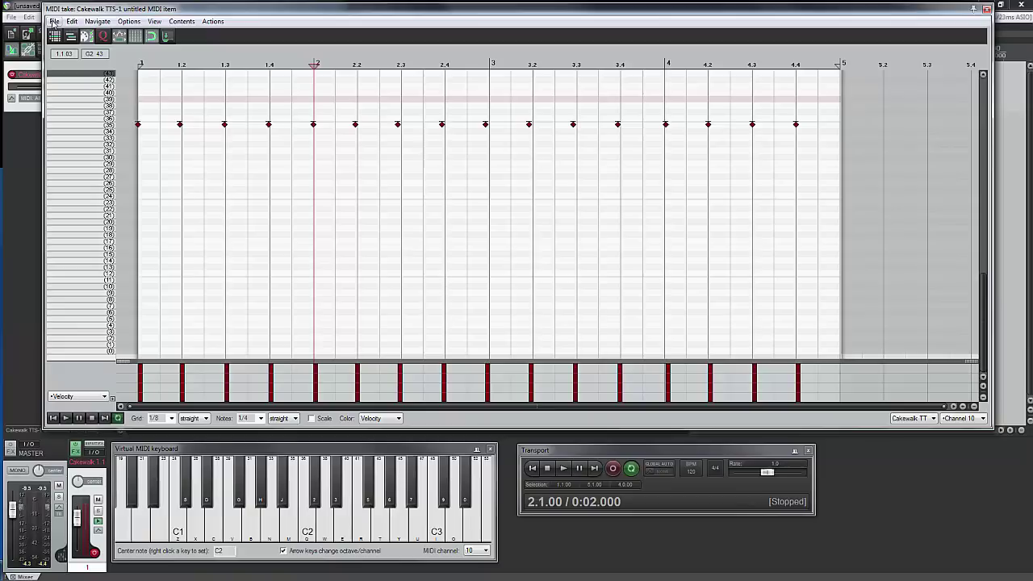
click(53, 21)
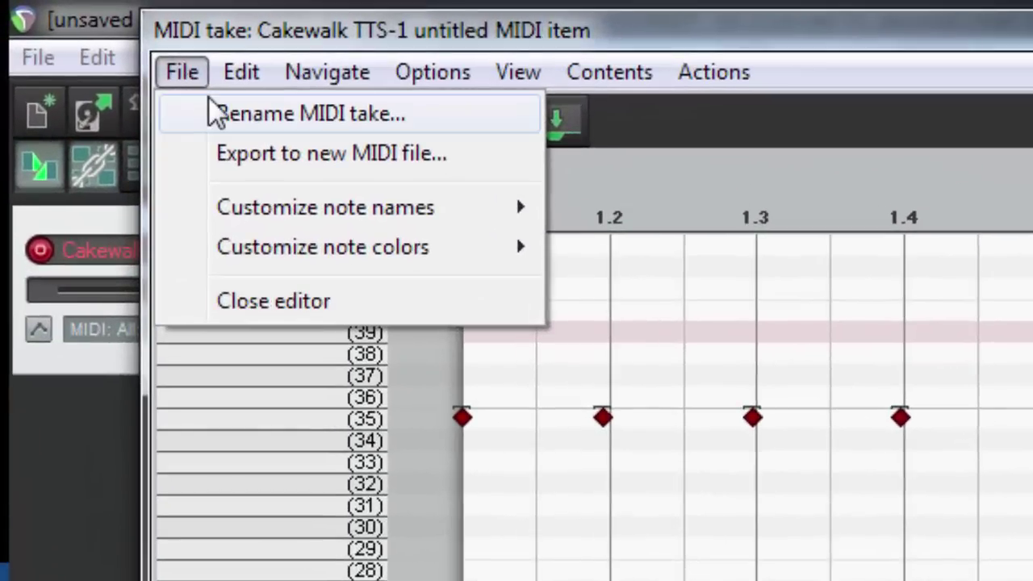
mouse_move(254, 206)
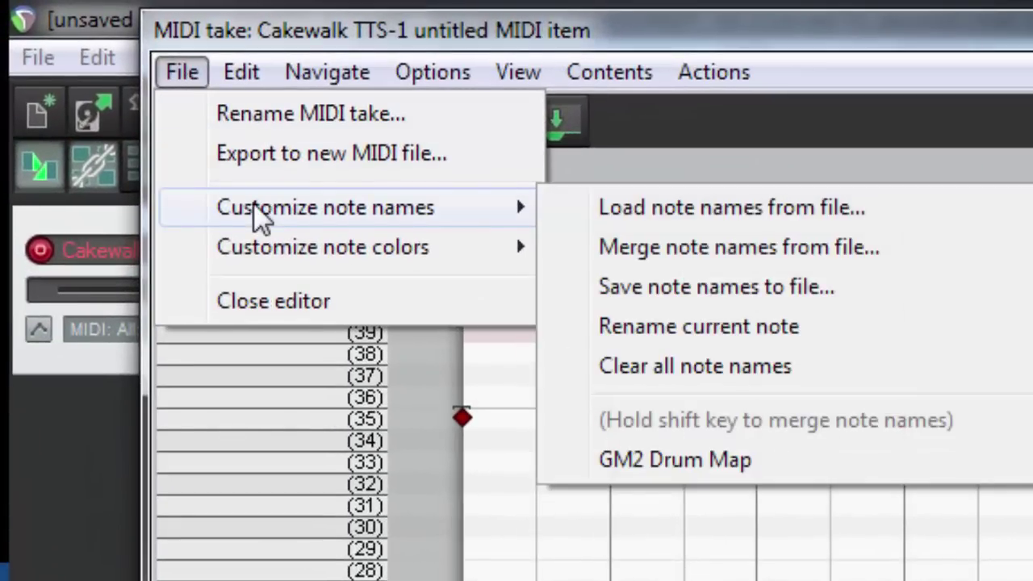
click(638, 211)
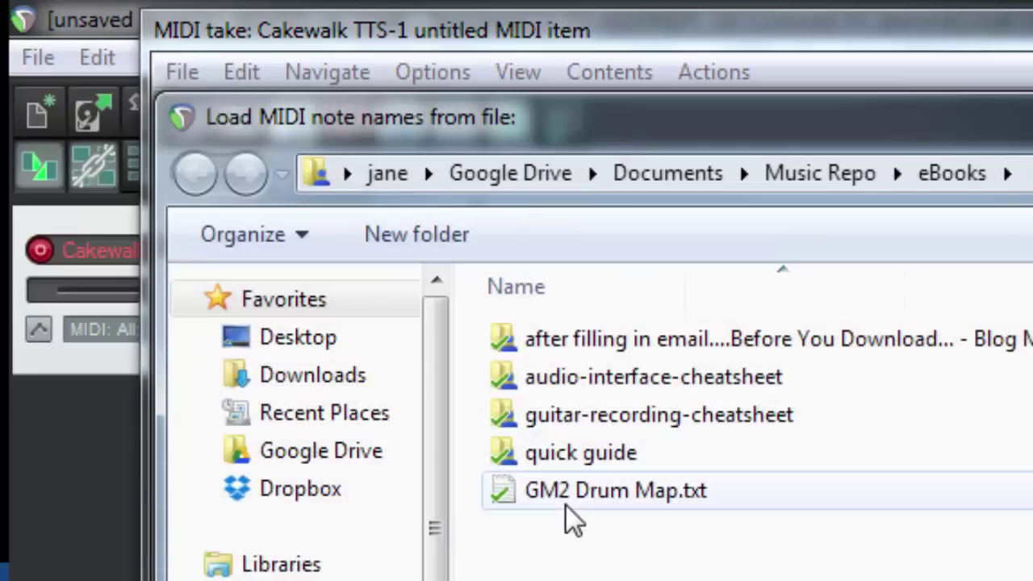
click(572, 495)
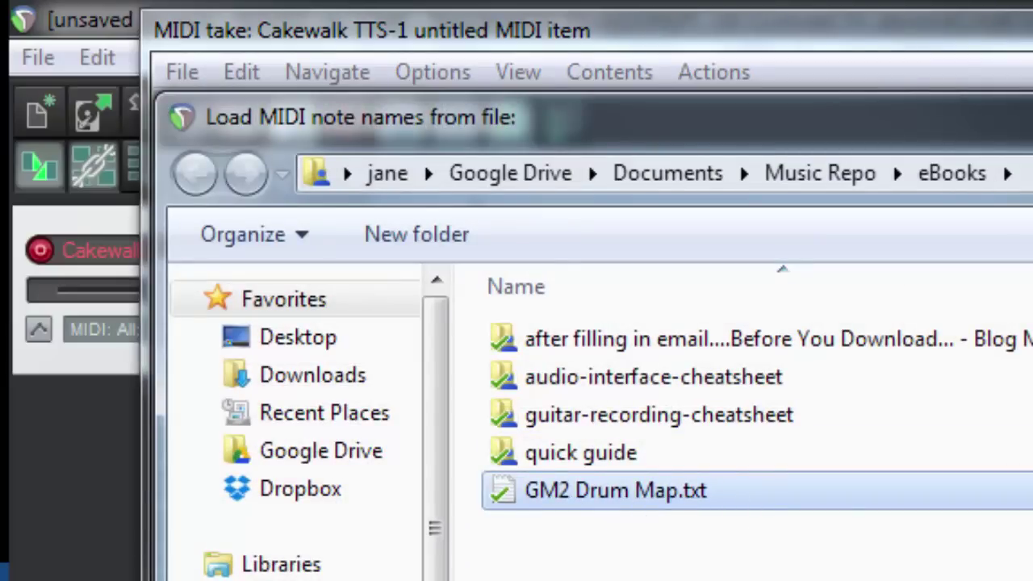
key(Return)
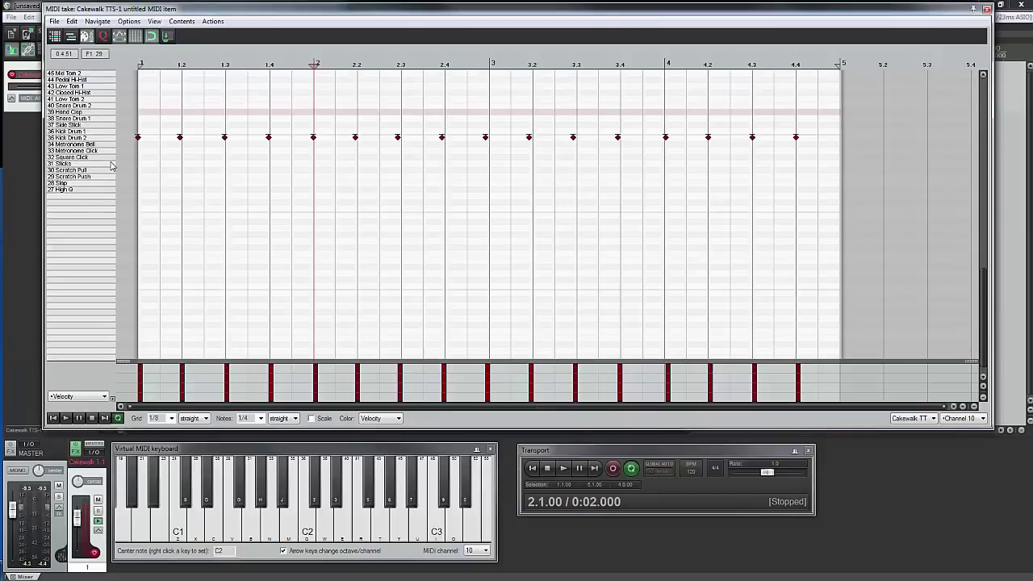
scroll(112, 165, up, 8)
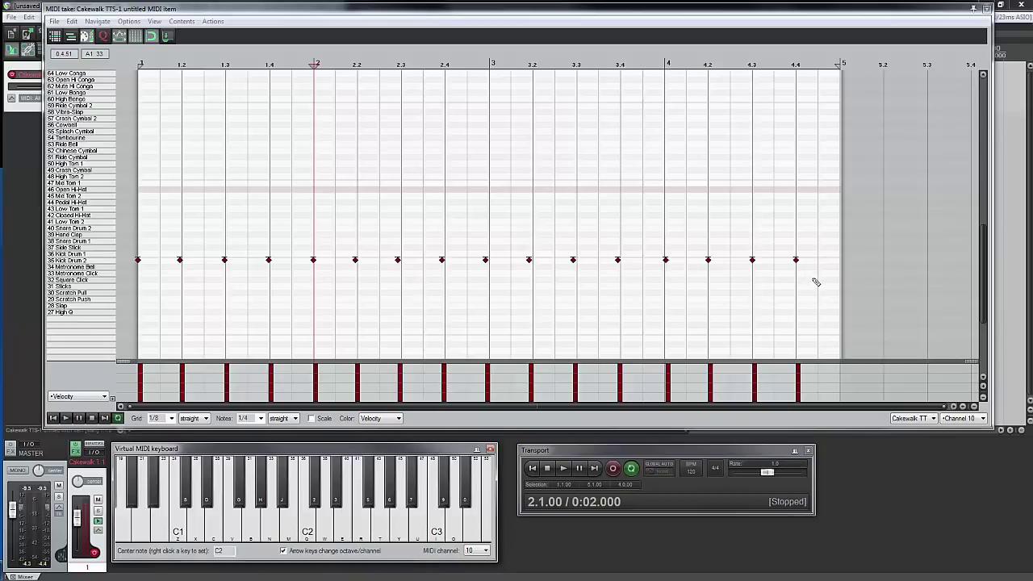
Select all sixteen kick notes and quantize them to the grid by position at 100% strength
drag(813, 280, 133, 251)
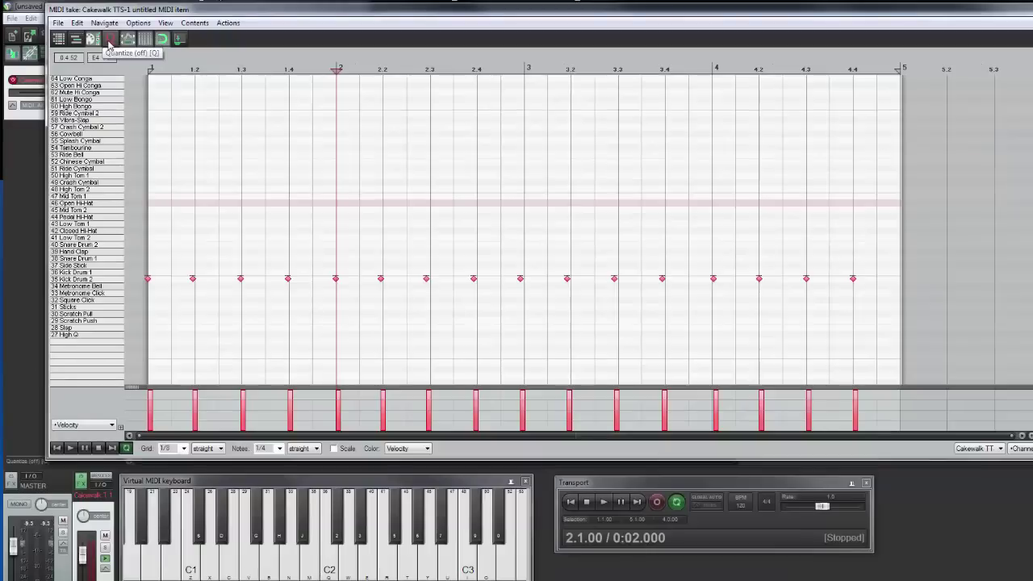
click(110, 44)
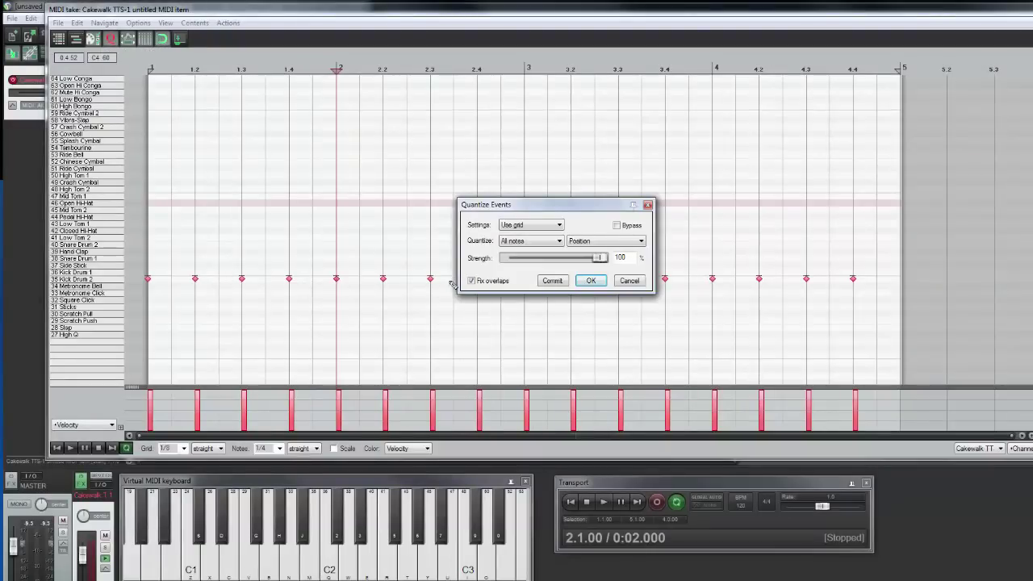
drag(609, 204, 621, 136)
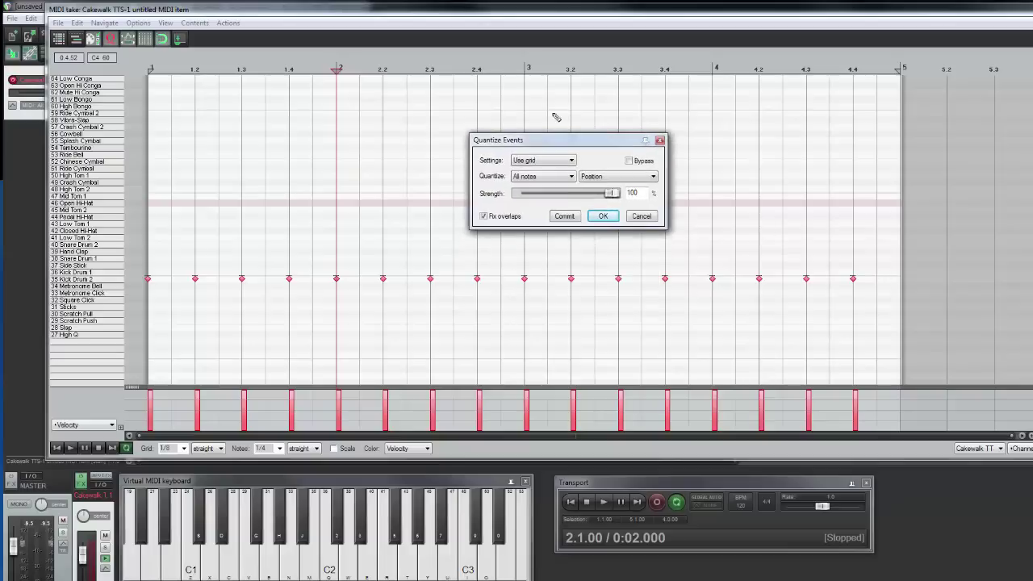
click(603, 216)
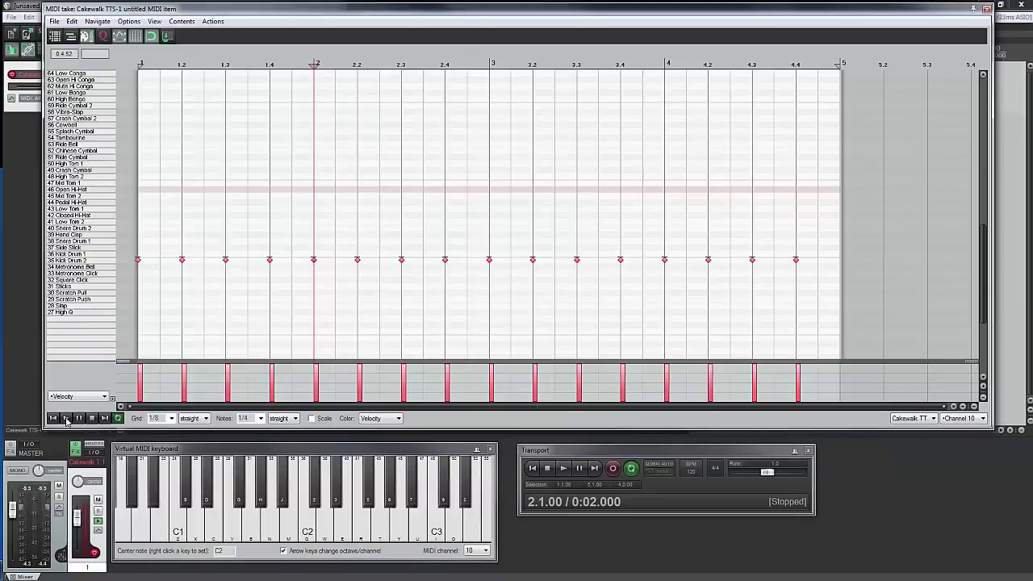
click(67, 419)
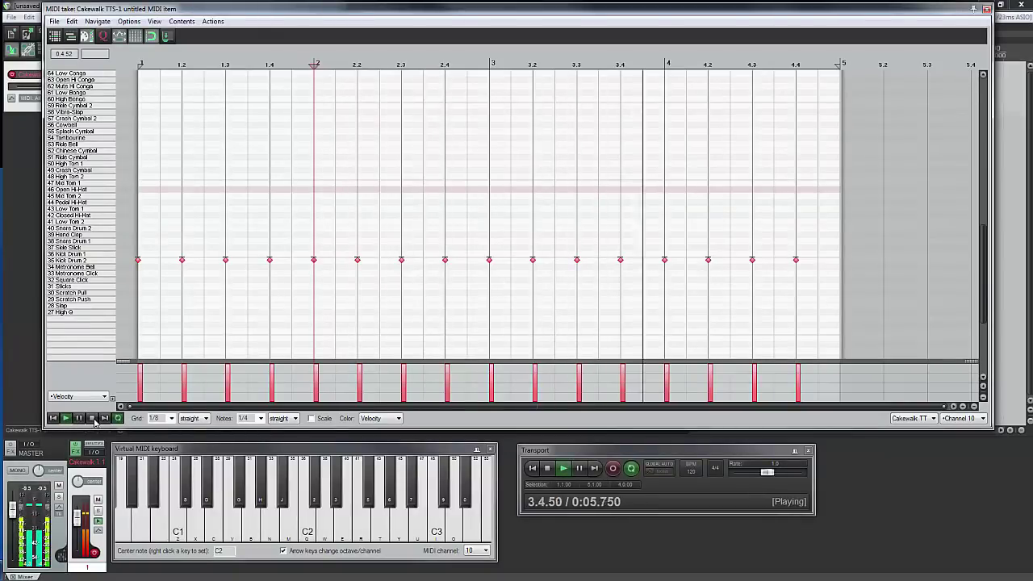
click(92, 419)
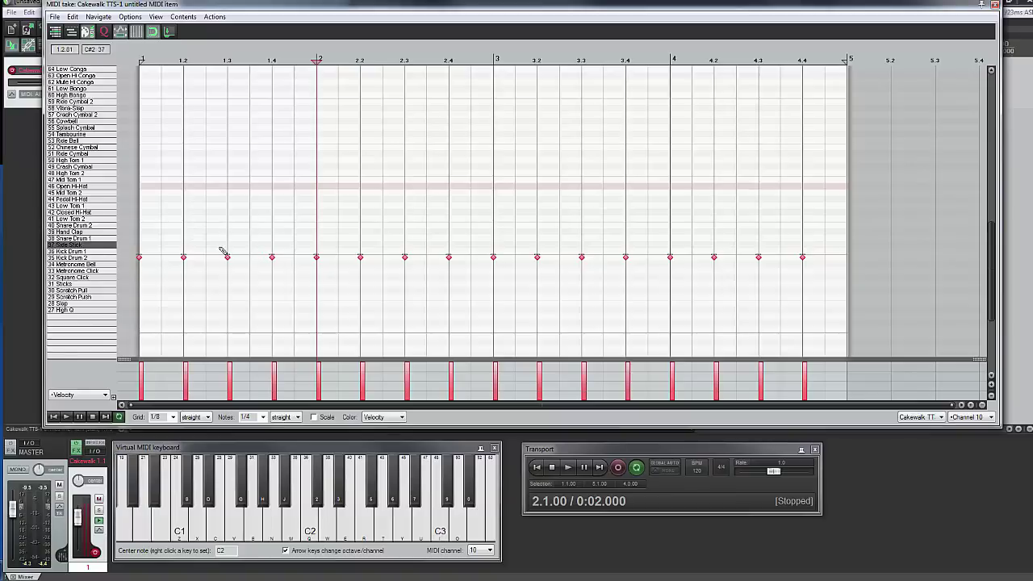
Select the eight kick notes on beats 2 and 4 of all four bars and move them up to Snare Drum 1
click(183, 258)
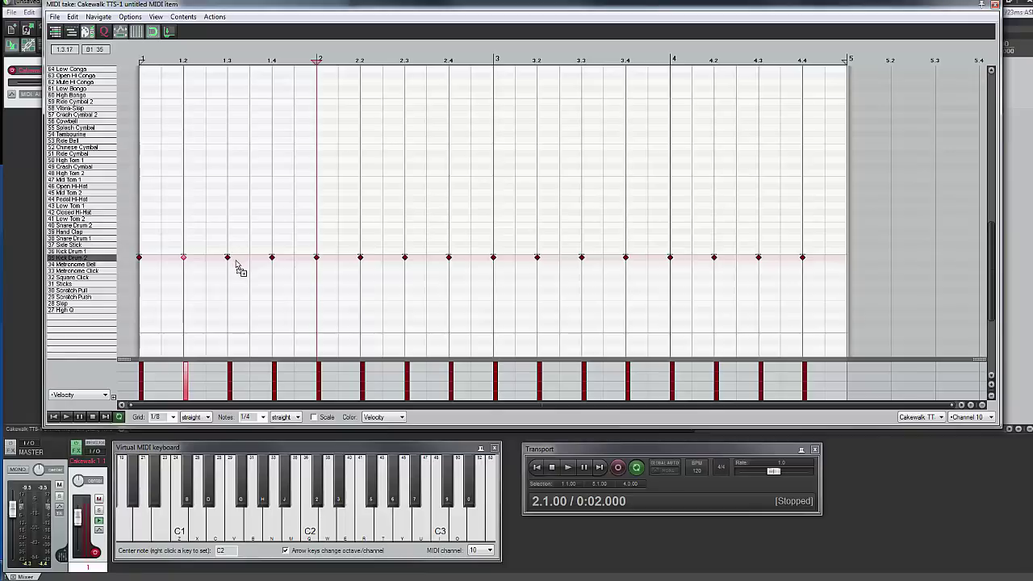
ctrl+click(272, 256)
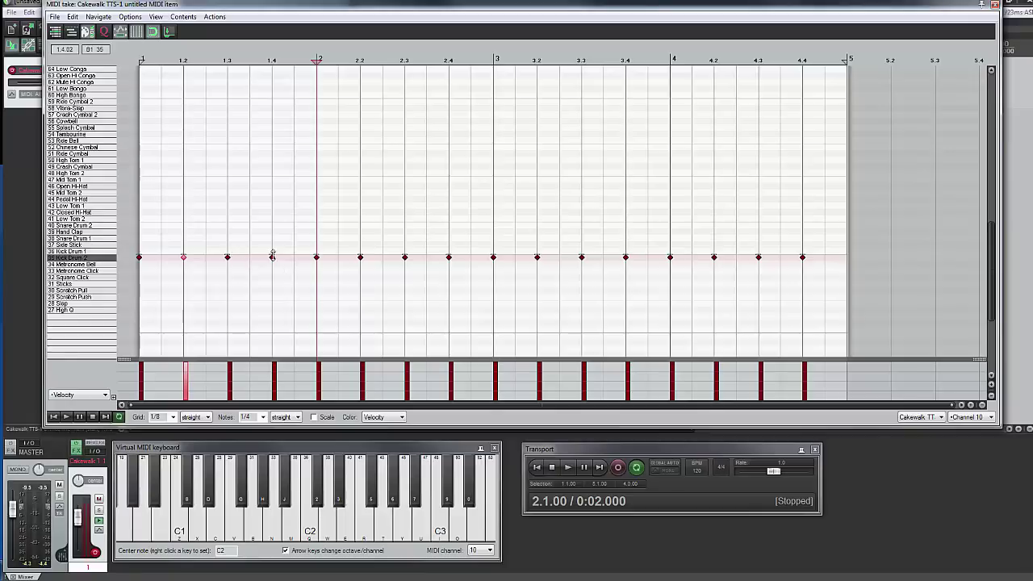
ctrl+click(360, 258)
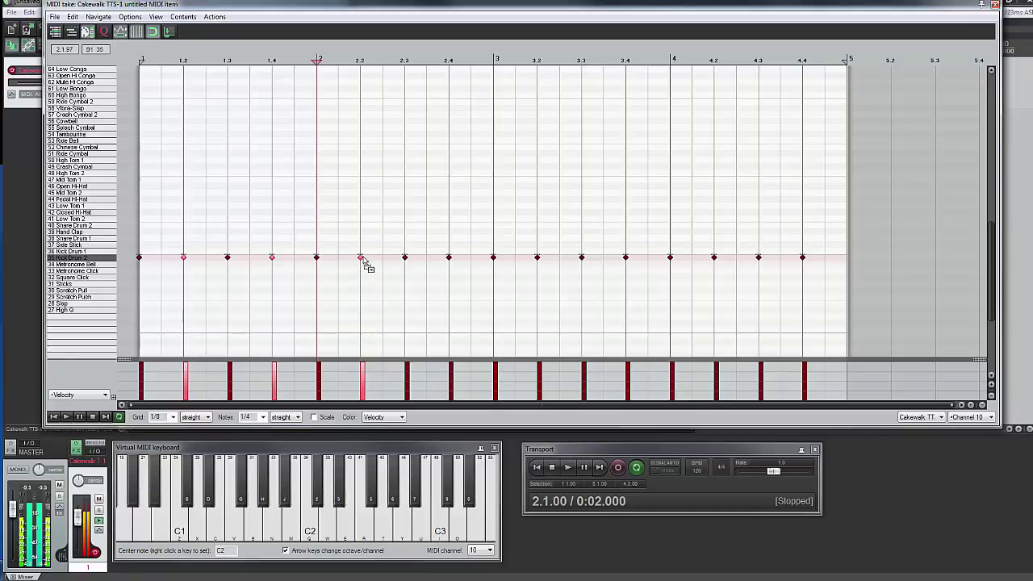
ctrl+click(448, 257)
ctrl+click(536, 257)
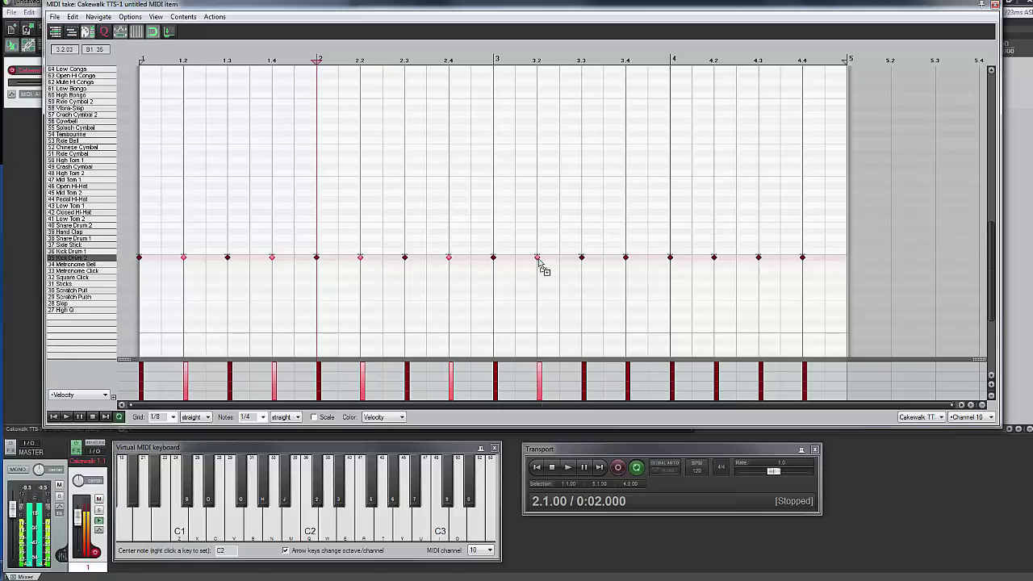
ctrl+click(626, 258)
ctrl+click(713, 257)
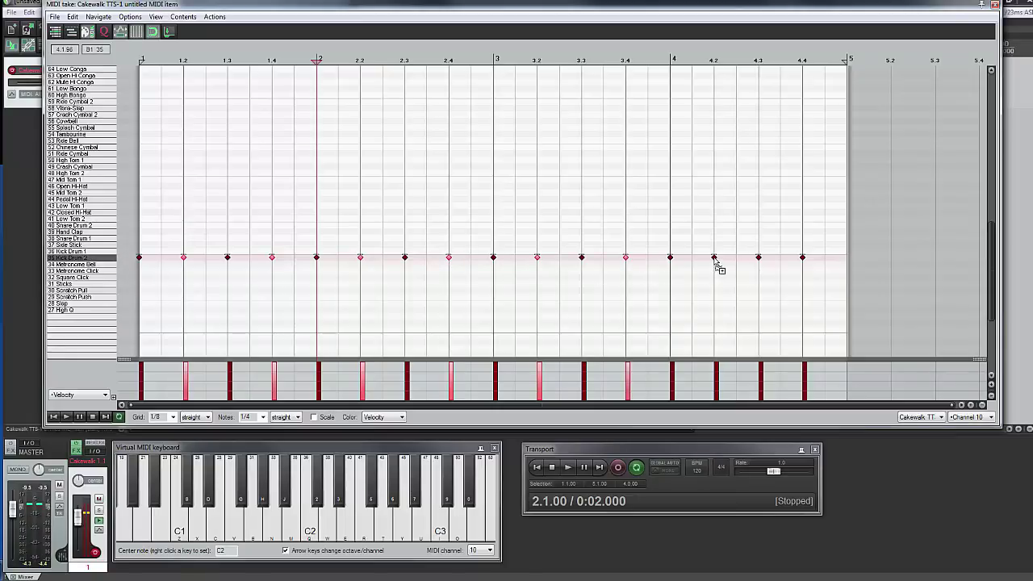
ctrl+click(802, 258)
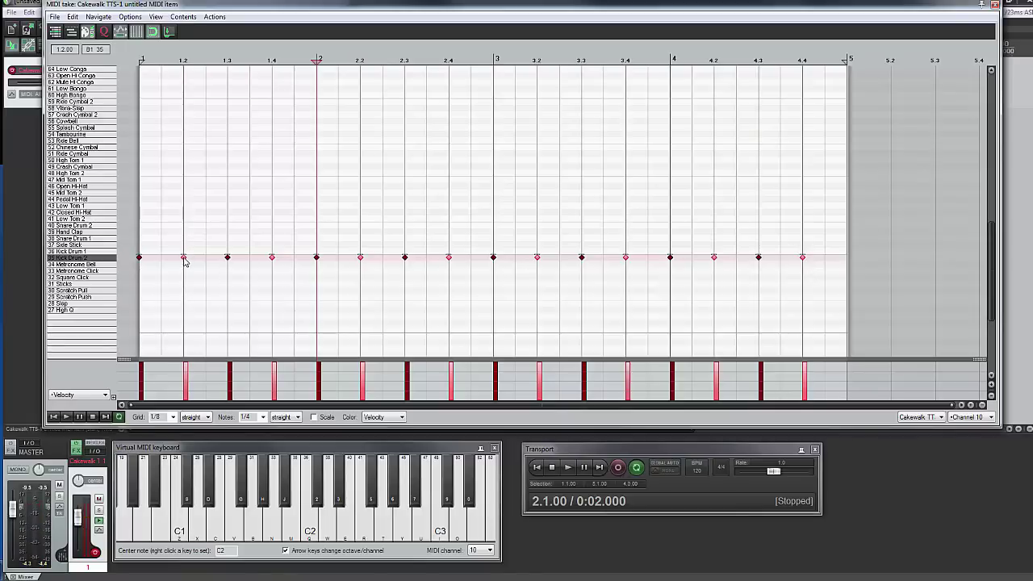
drag(184, 257, 186, 242)
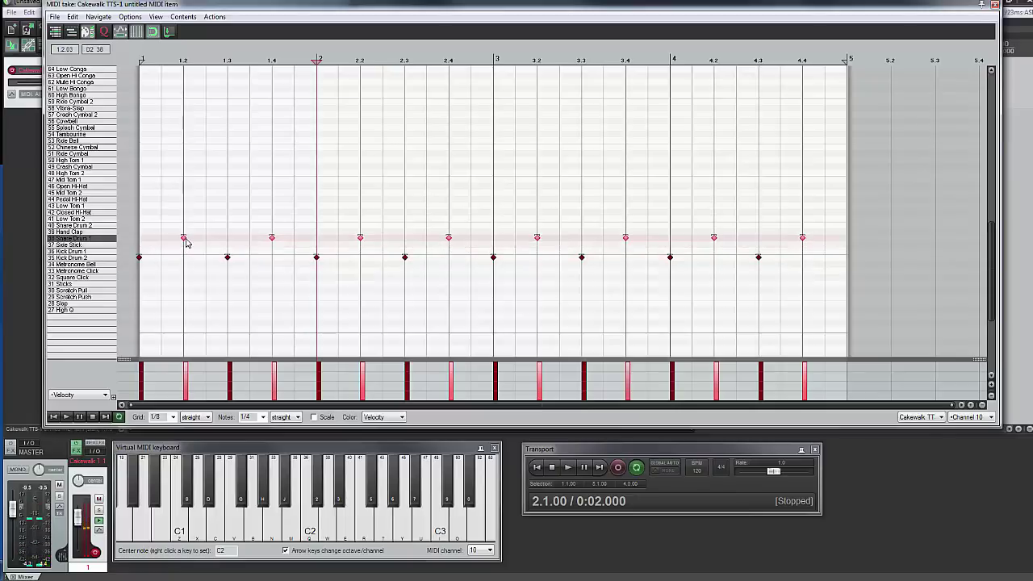
click(67, 417)
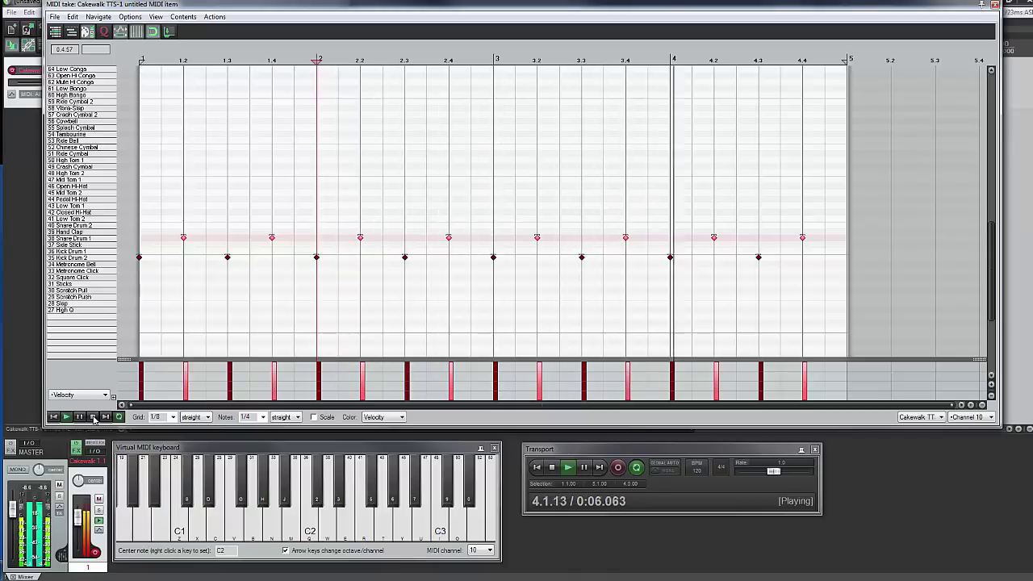
click(94, 418)
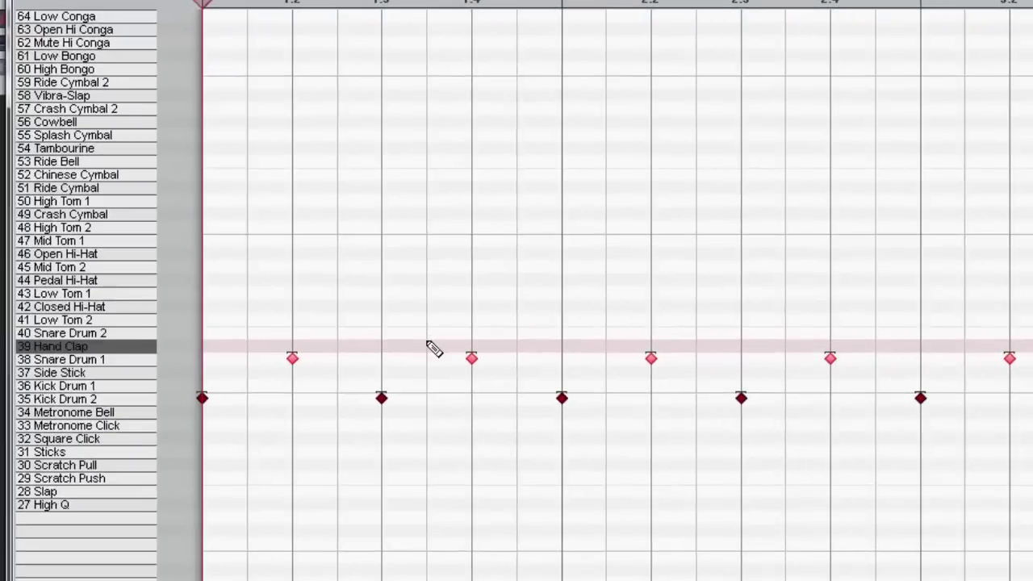
click(430, 353)
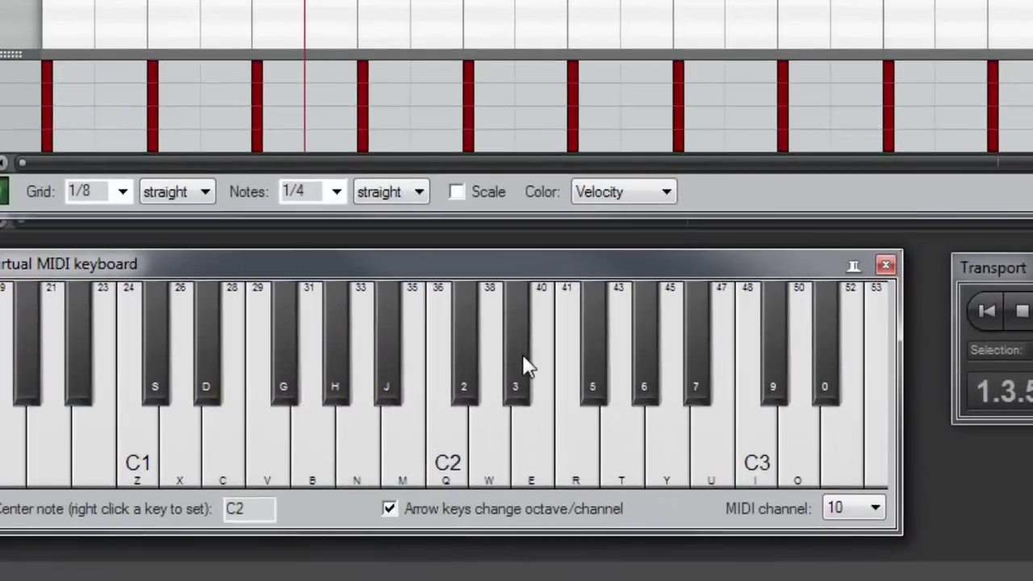
click(524, 365)
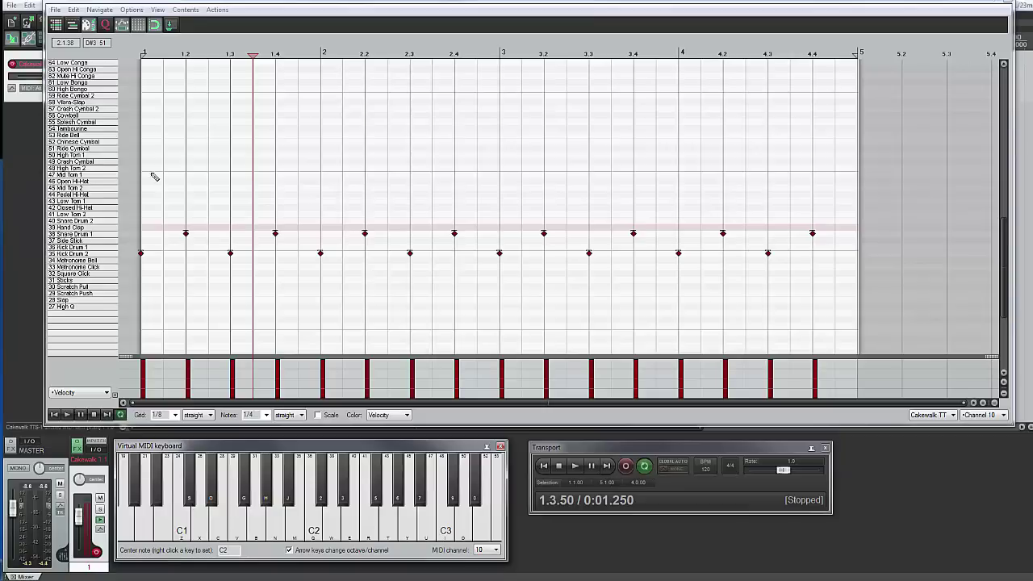
From the loop start, record hand claps with the virtual keyboard's '3' key, then stop recording
click(54, 414)
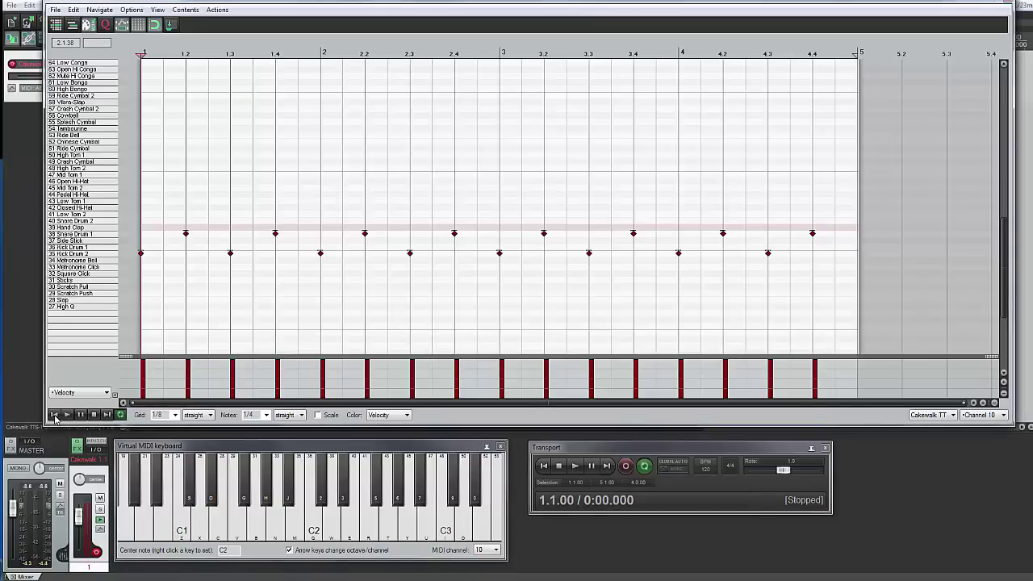
click(625, 468)
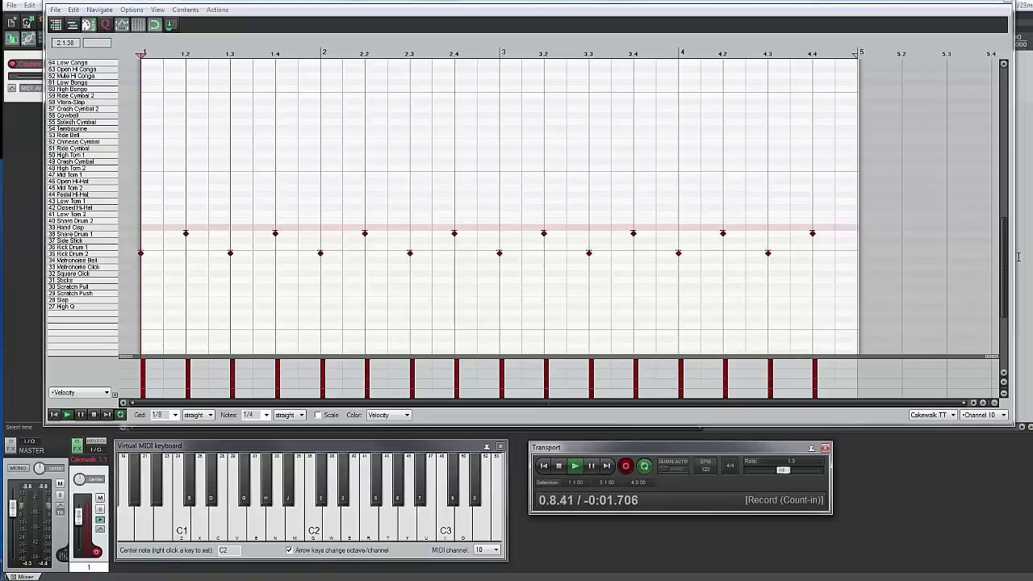
click(295, 449)
key(3)
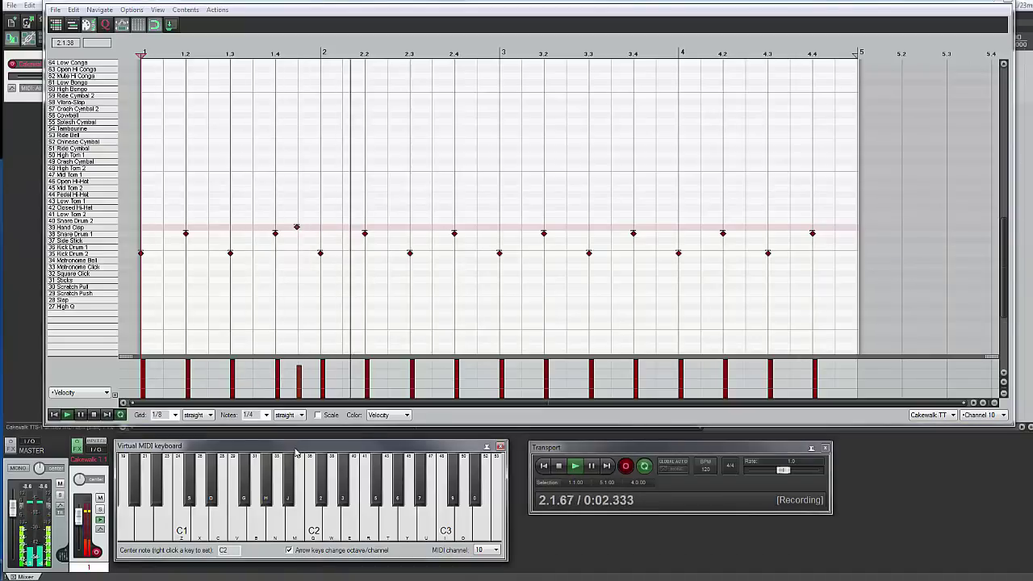
key(3)
key(3)
key(3)
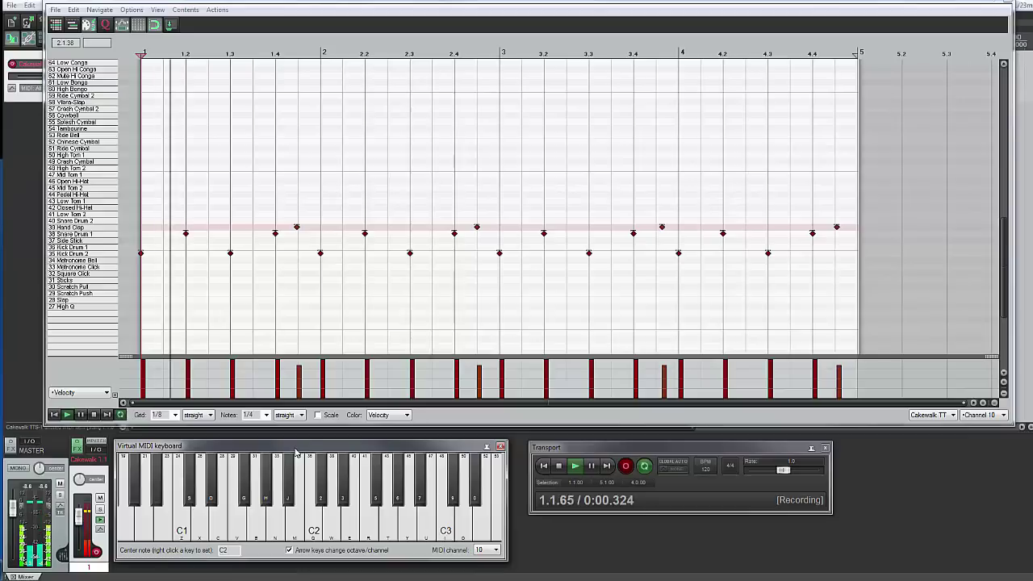
click(559, 466)
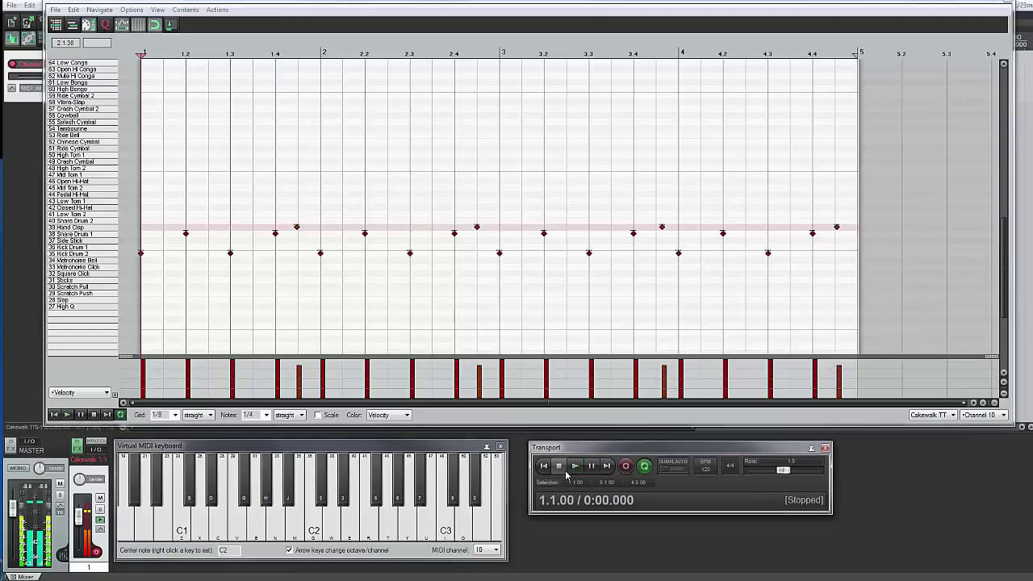
Select the four recorded hand clap notes
click(293, 232)
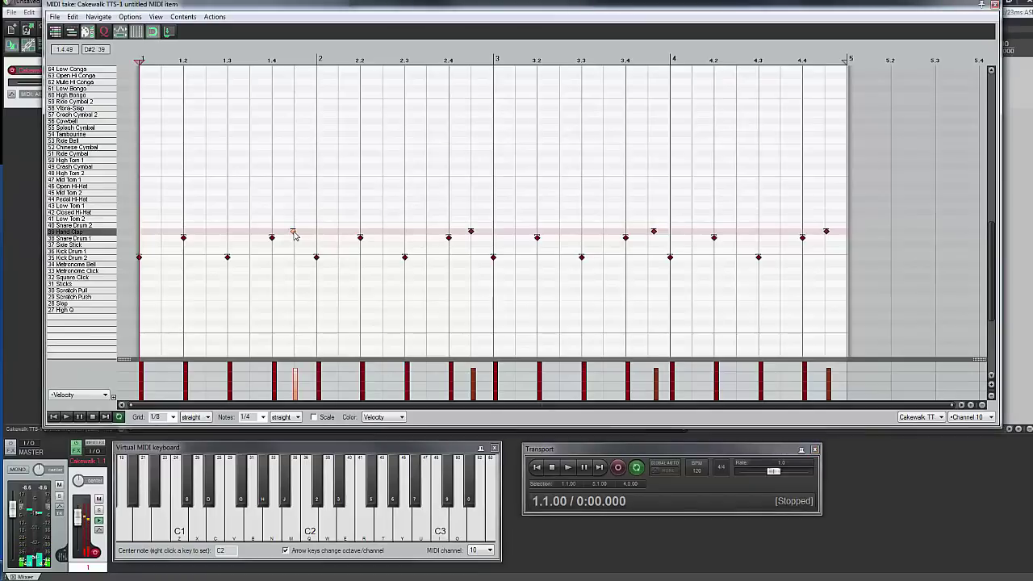
ctrl+click(471, 233)
ctrl+click(653, 233)
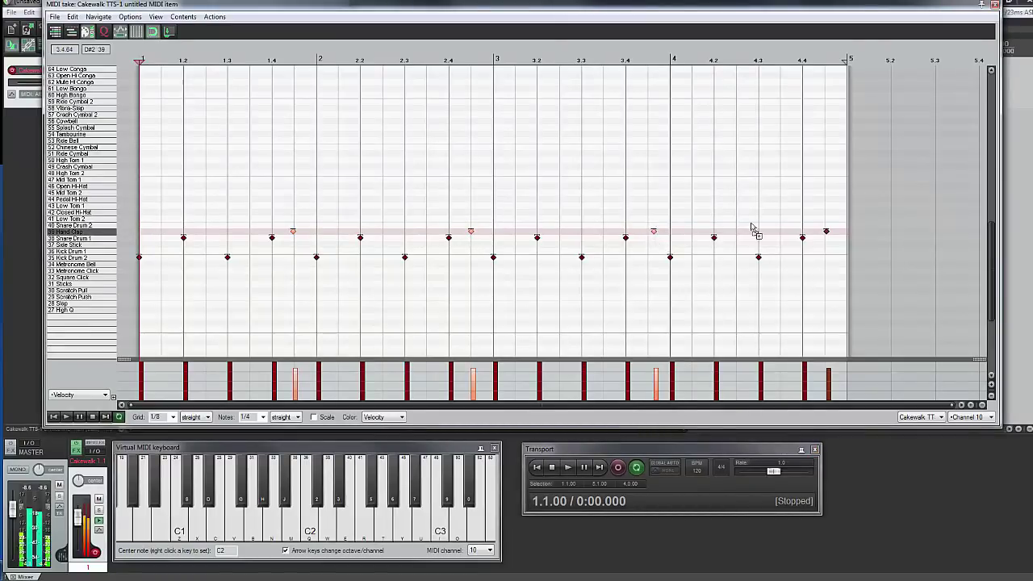
ctrl+click(826, 232)
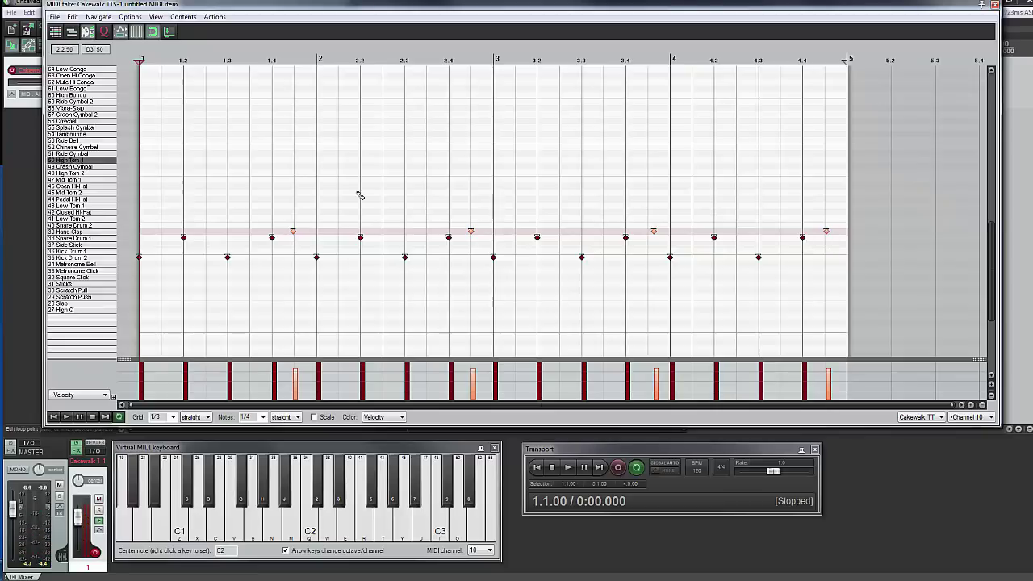
Quantize only the selected hand claps to the grid, leaving kick and snare untouched
click(104, 30)
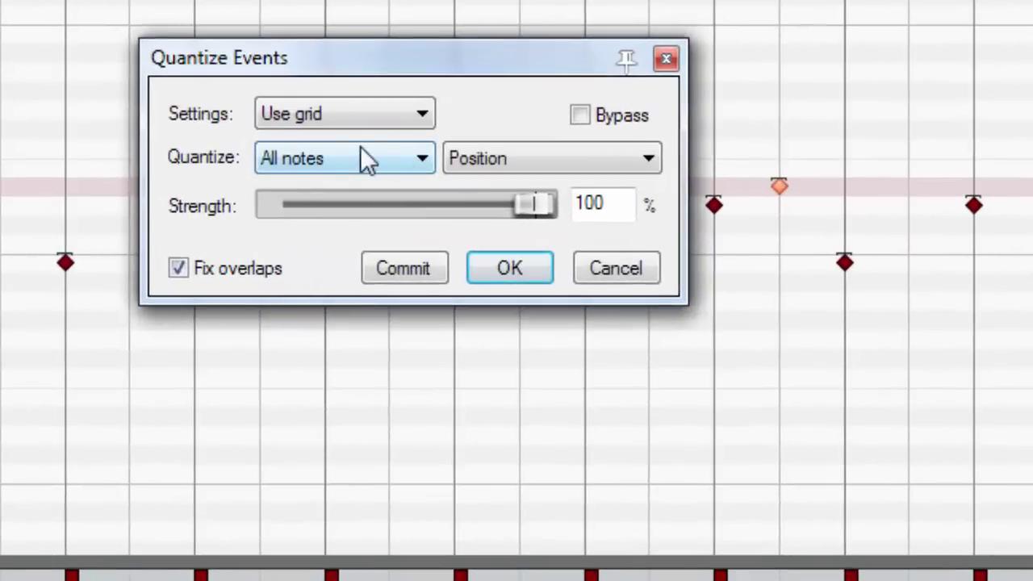
click(429, 154)
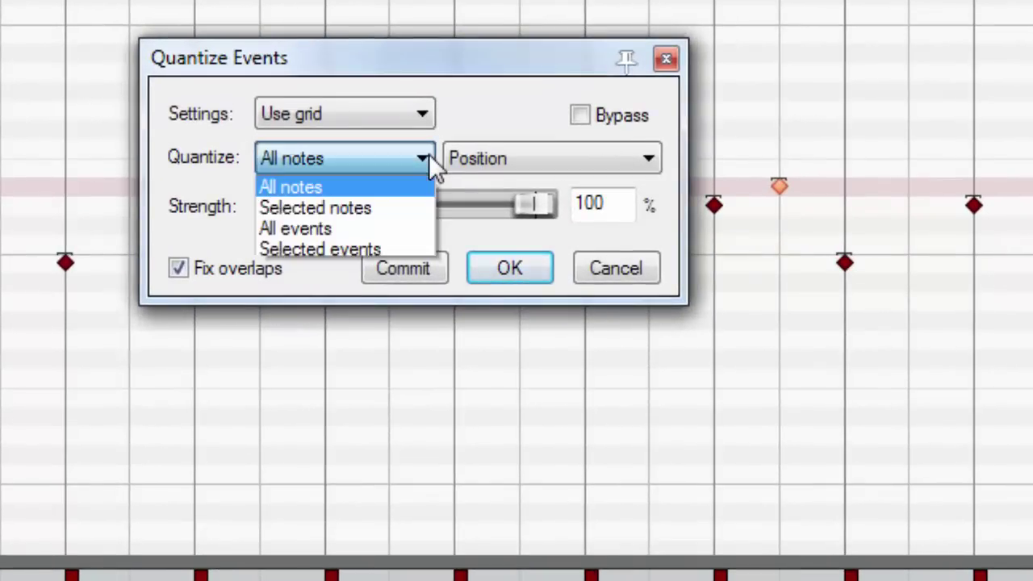
click(381, 208)
drag(449, 78, 456, 0)
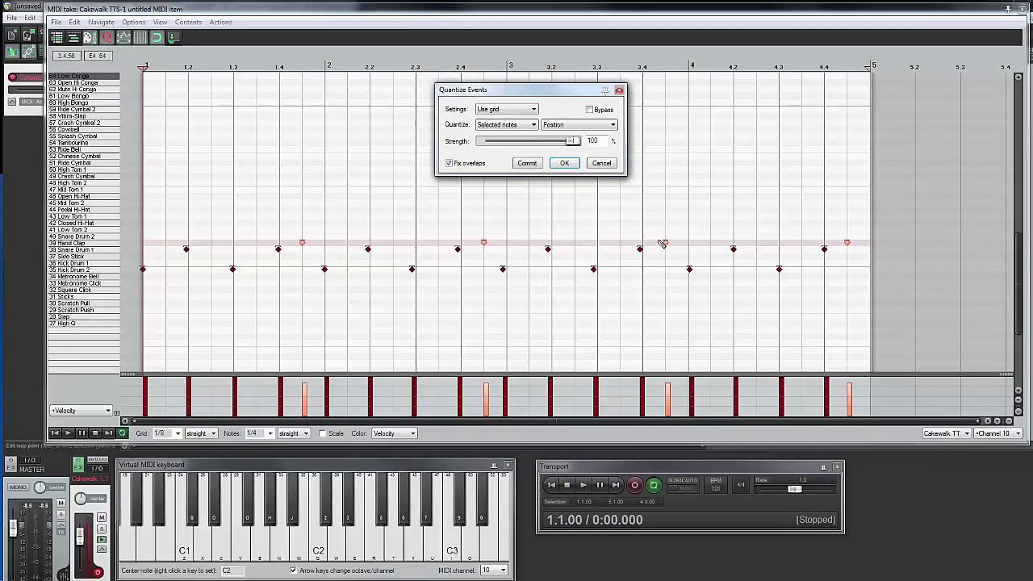
click(571, 167)
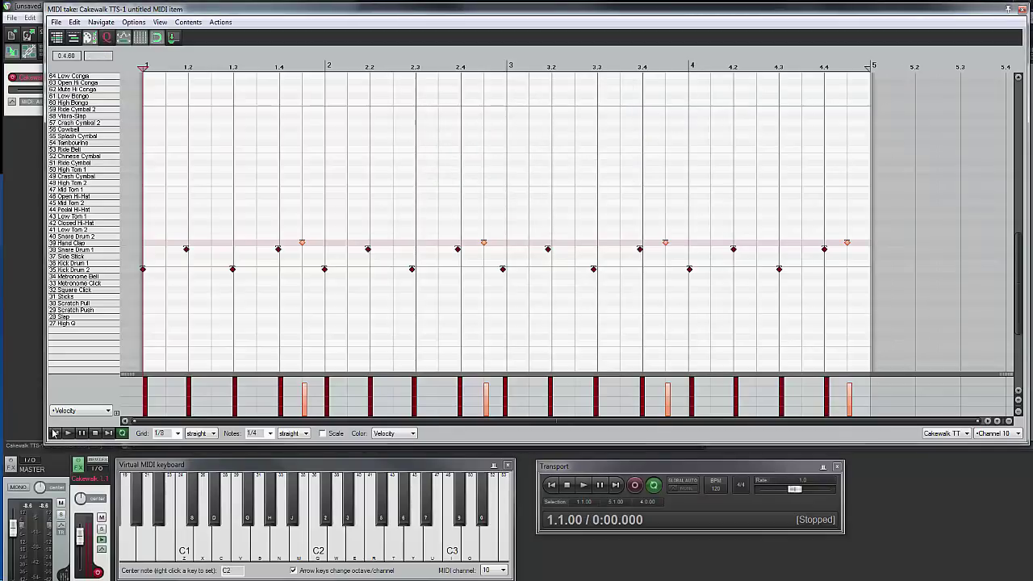
click(68, 433)
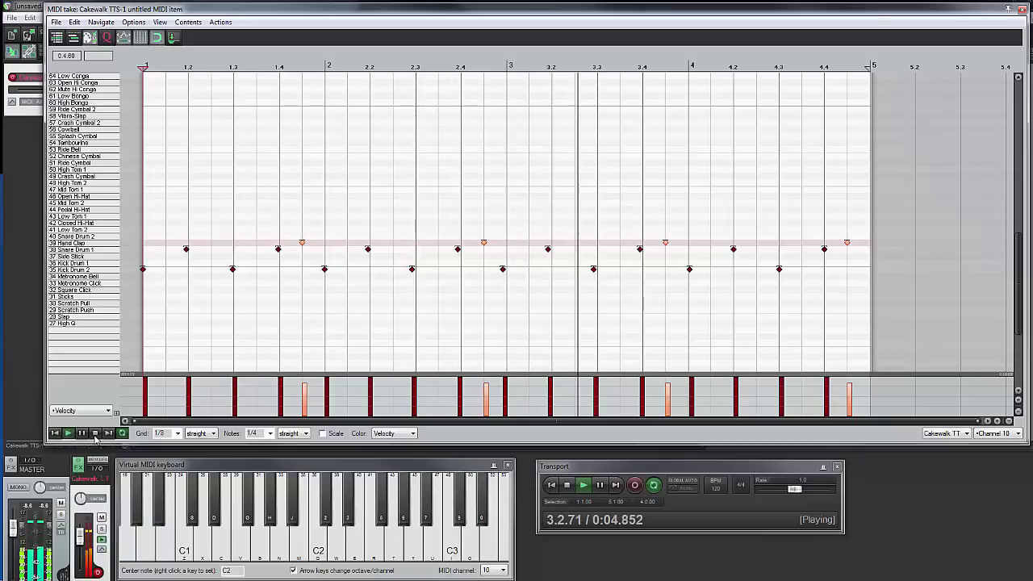
click(94, 434)
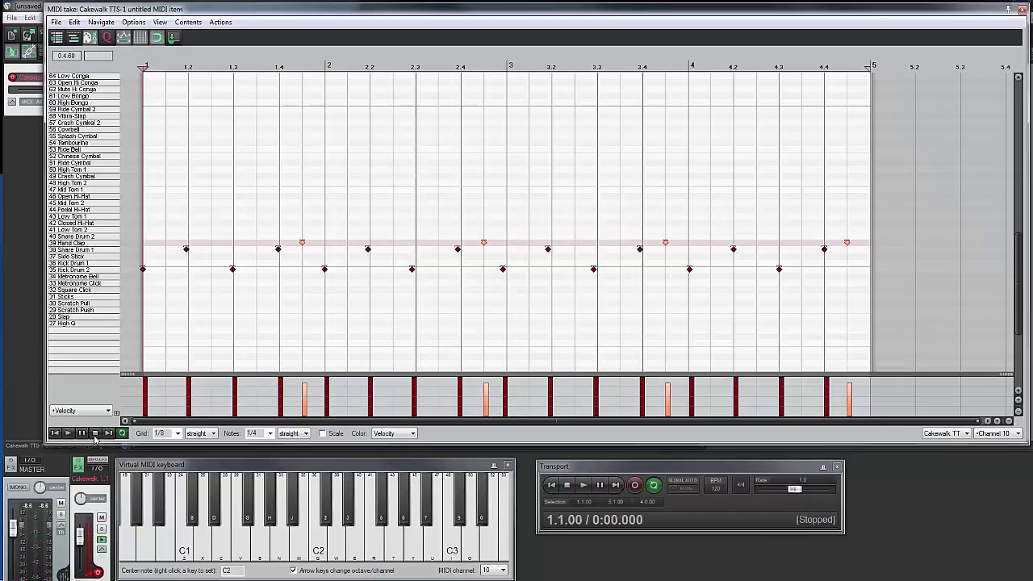